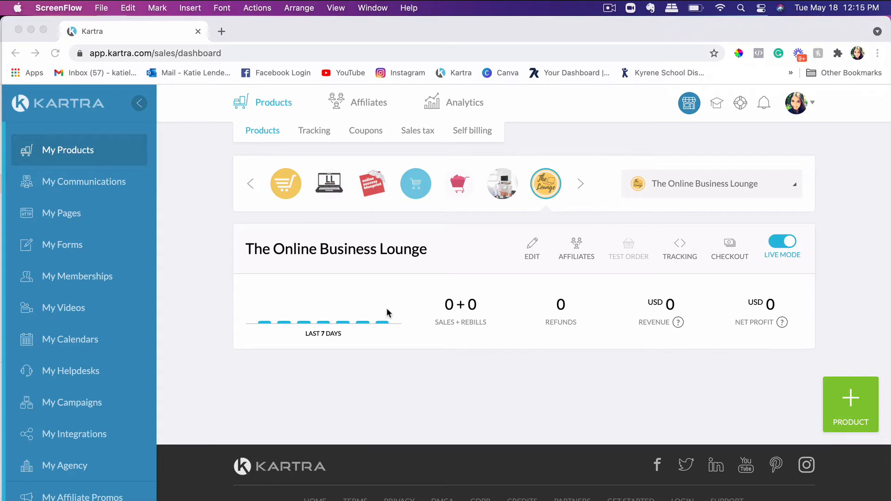
Open The Online Business Lounge product for editing and save its basic info to continue to pricing
left_click(537, 252)
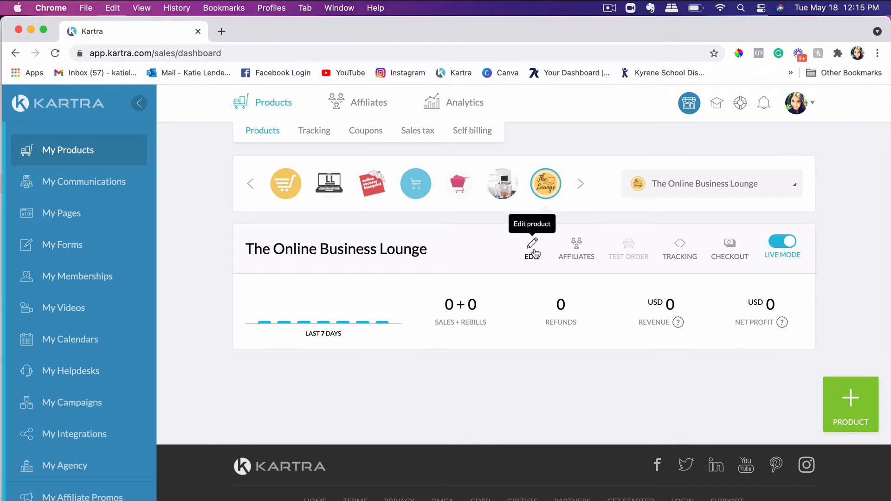
left_click(535, 252)
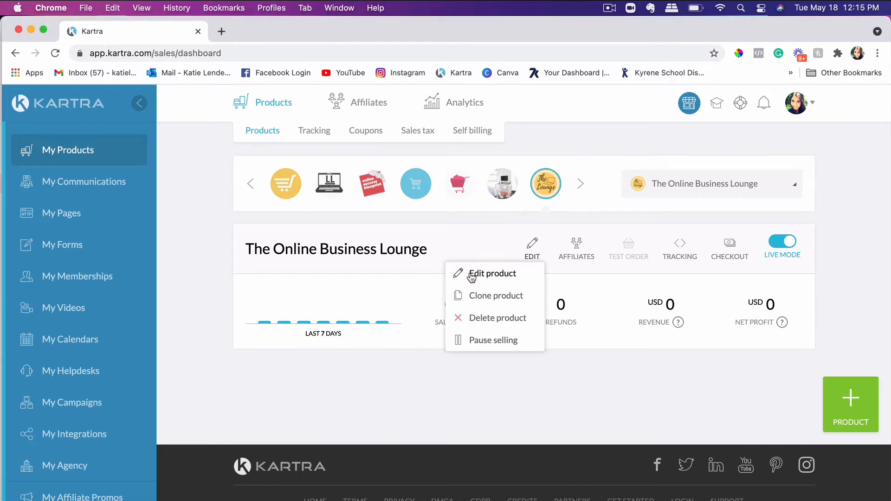
left_click(512, 279)
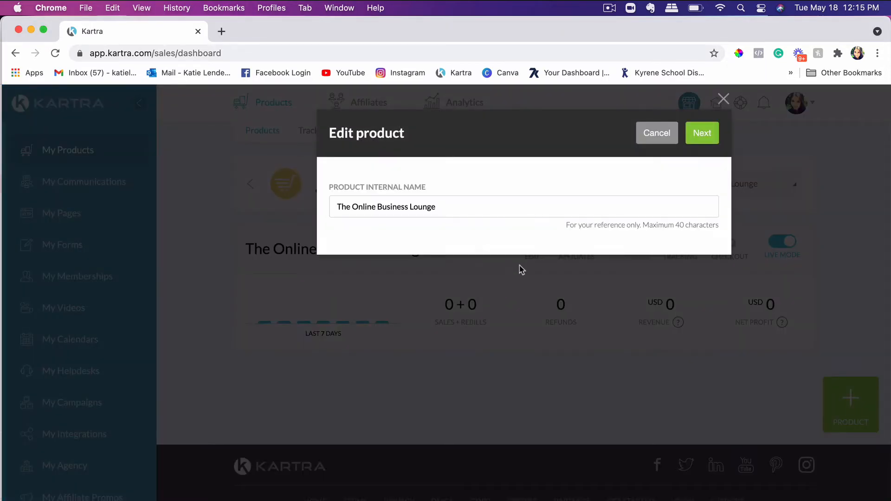
left_click(701, 135)
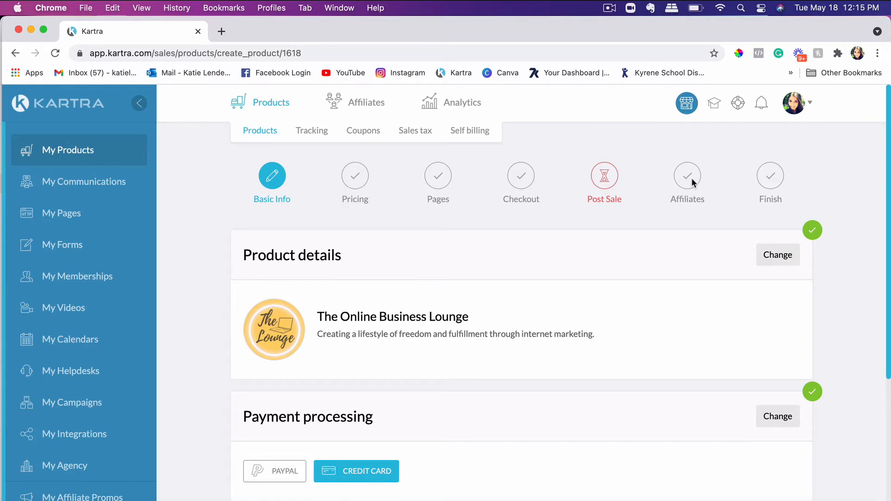
scroll(527, 292, "down", 5)
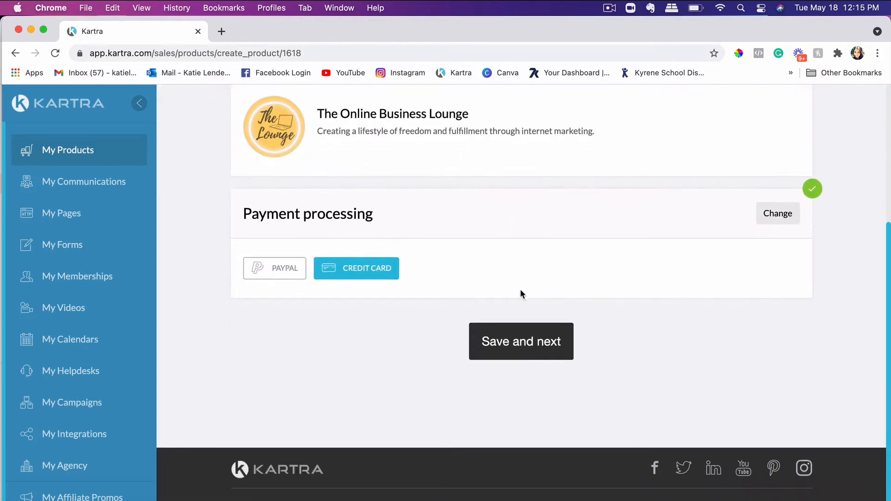
left_click(508, 360)
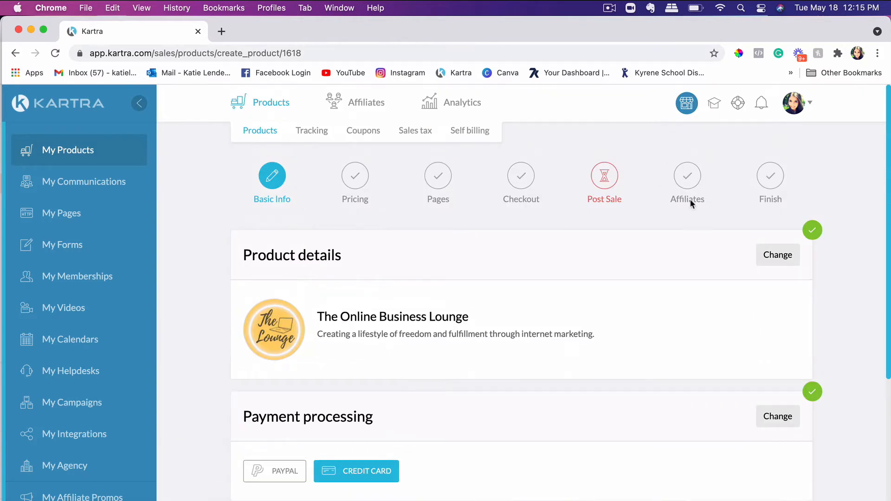
Review the product's pricing, shipping cost, sales tax and refund policy, and save the pricing stage to continue
scroll(687, 203, "down", 5)
scroll(402, 299, "down", 5)
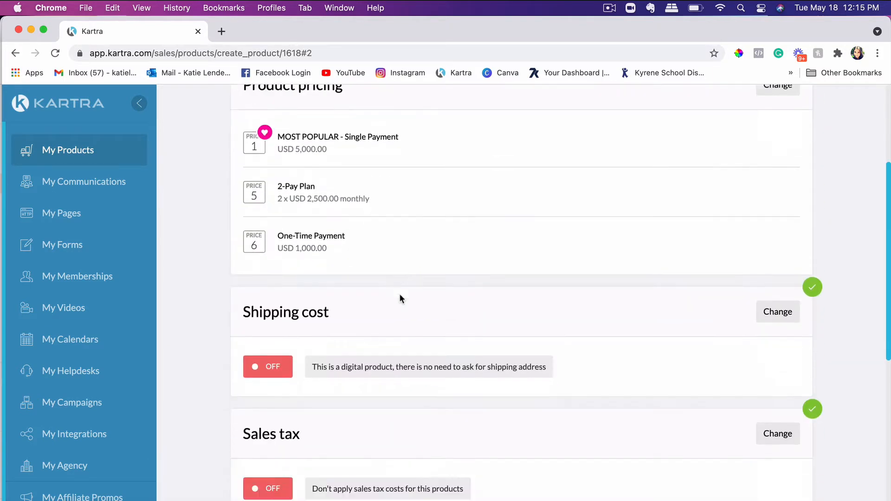
scroll(402, 299, "up", 1)
scroll(400, 296, "up", 6)
scroll(400, 295, "down", 6)
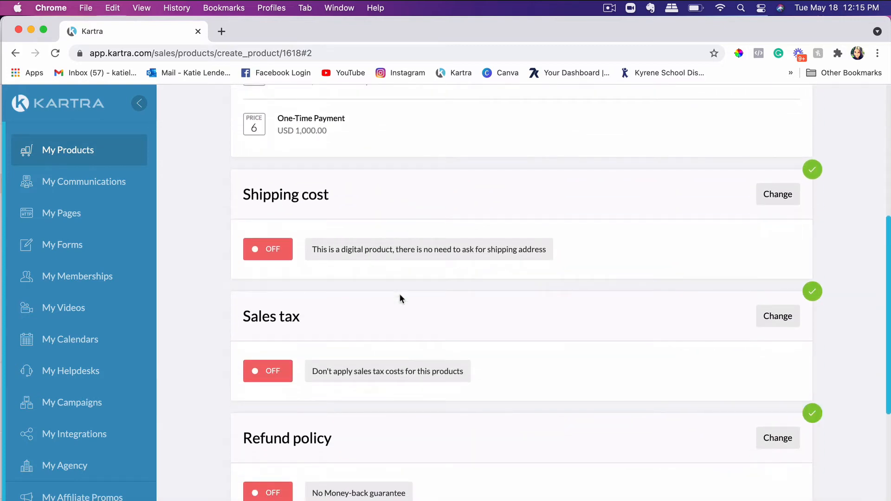
scroll(399, 294, "up", 6)
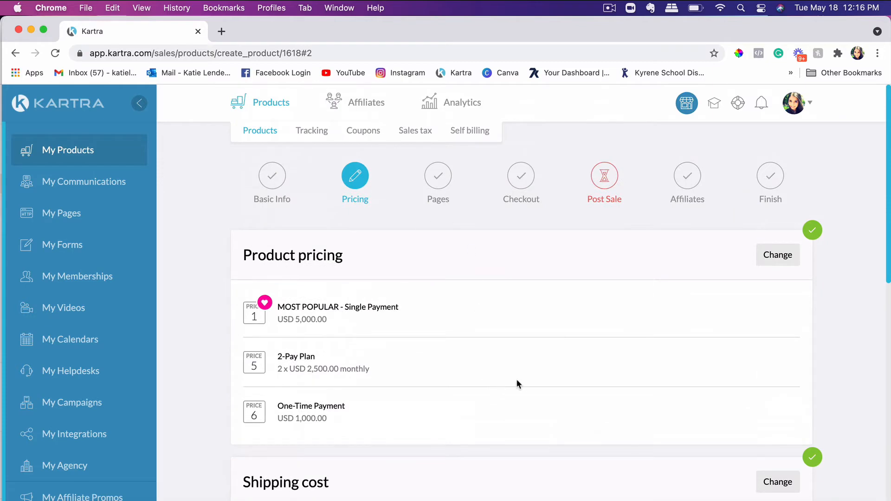
scroll(517, 383, "down", 10)
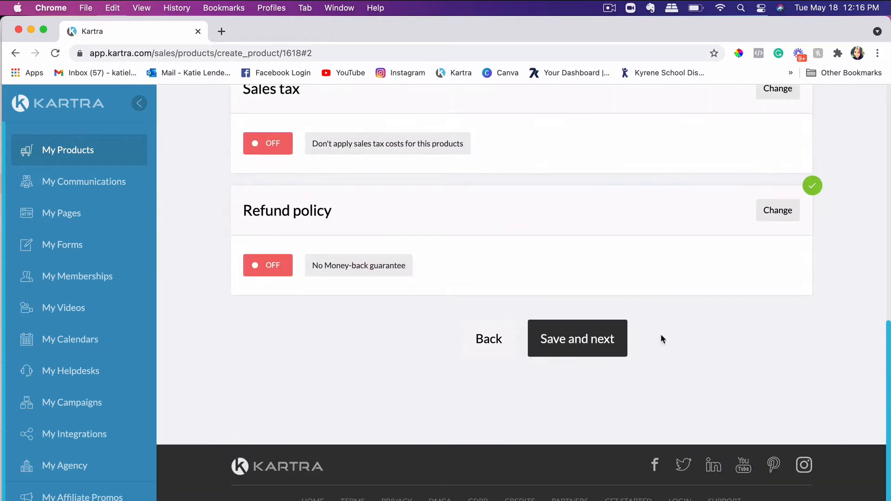
left_click(580, 325)
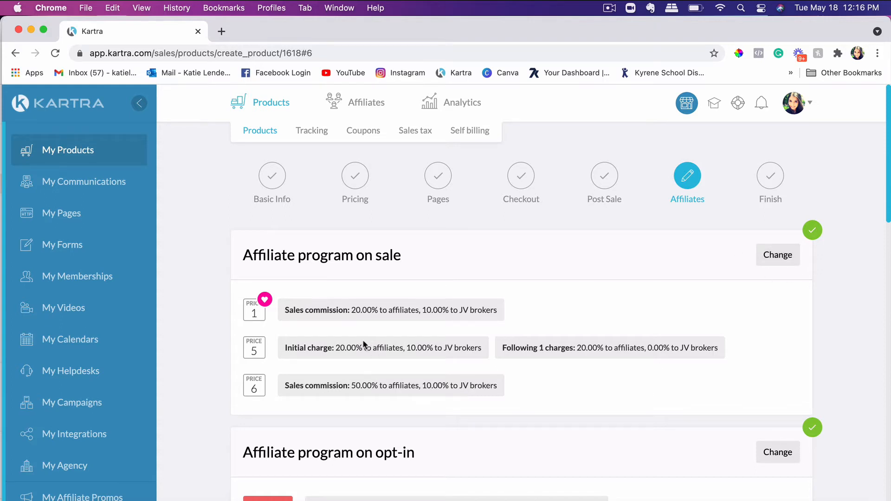
Open the affiliate program on sale for editing and examine Price 1's commissions and the standard affiliates' commission type options
left_click(778, 255)
scroll(388, 274, "down", 3)
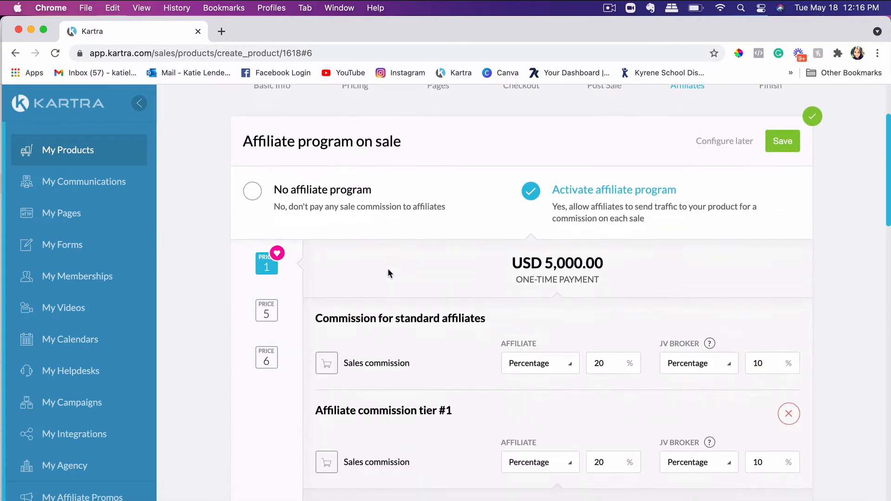
scroll(388, 274, "down", 3)
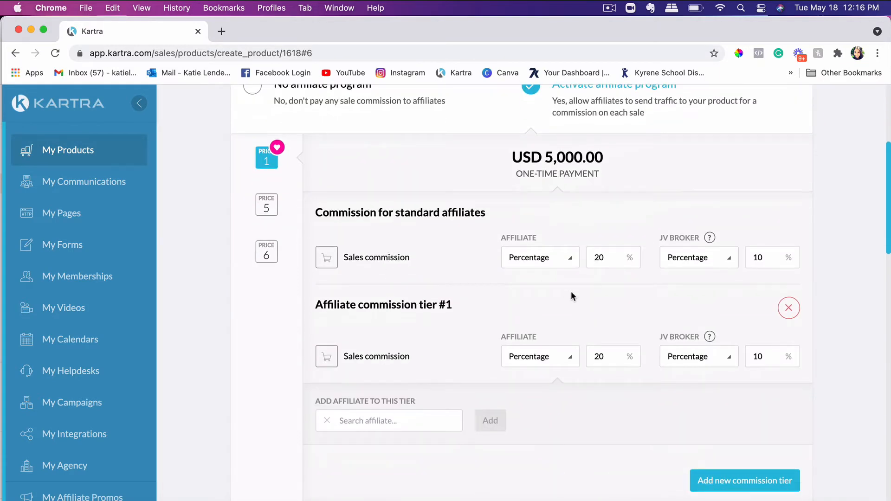
scroll(622, 274, "down", 5)
scroll(621, 274, "up", 4)
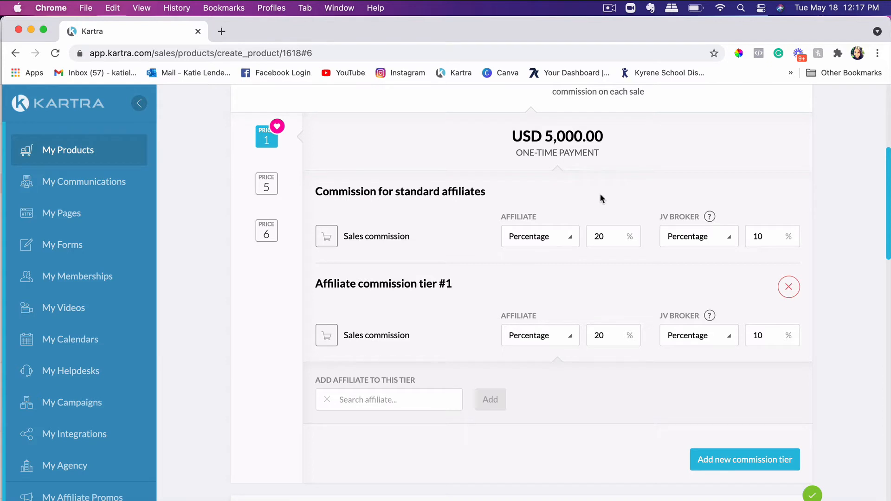
scroll(600, 193, "up", 2)
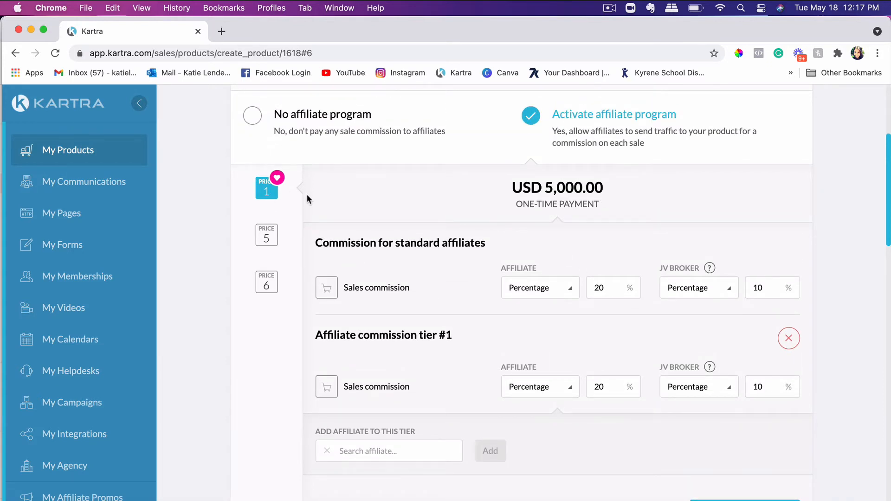
scroll(537, 258, "down", 2)
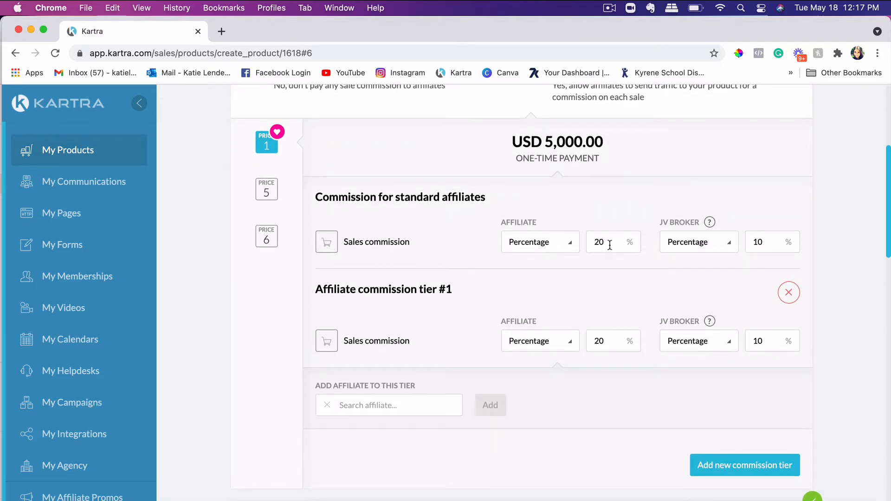
left_click(533, 245)
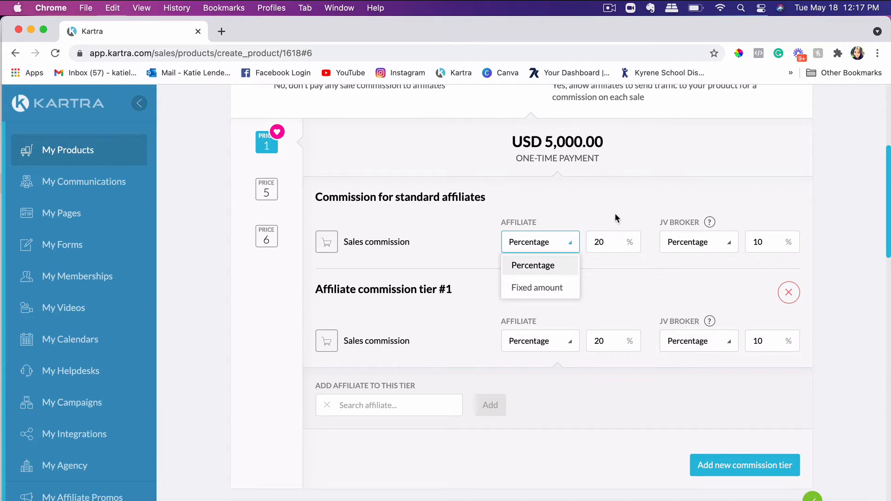
left_click(608, 267)
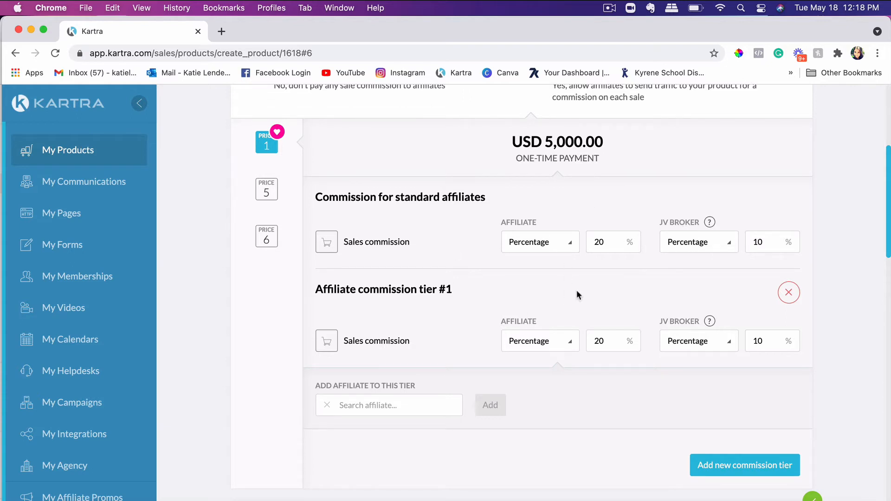
Delete affiliate commission tier #1 from Price 1
scroll(576, 291, "down", 3)
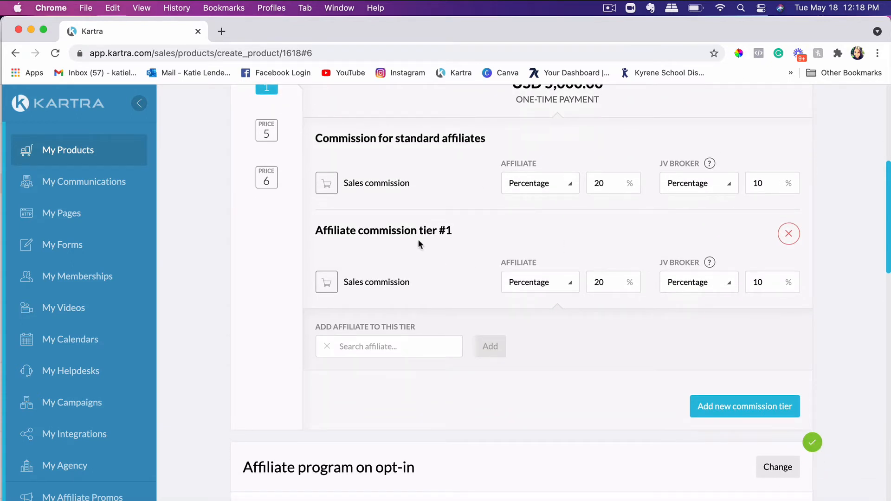
scroll(419, 243, "down", 1)
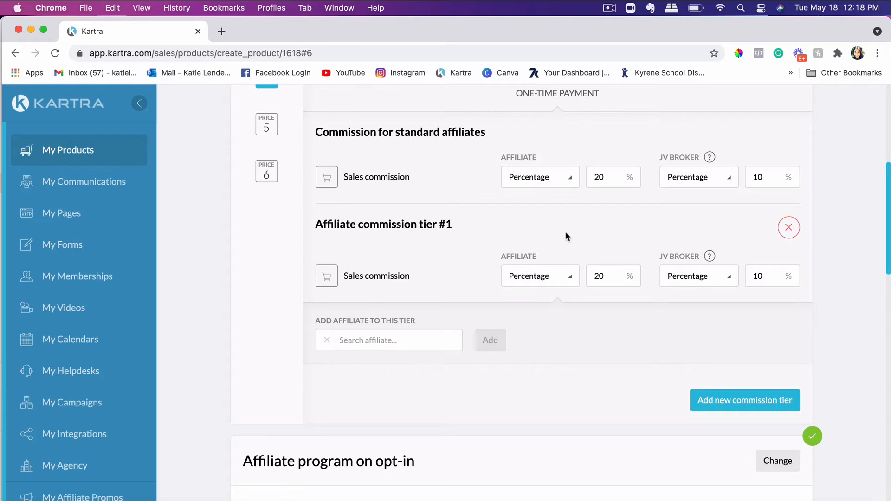
scroll(564, 232, "up", 3)
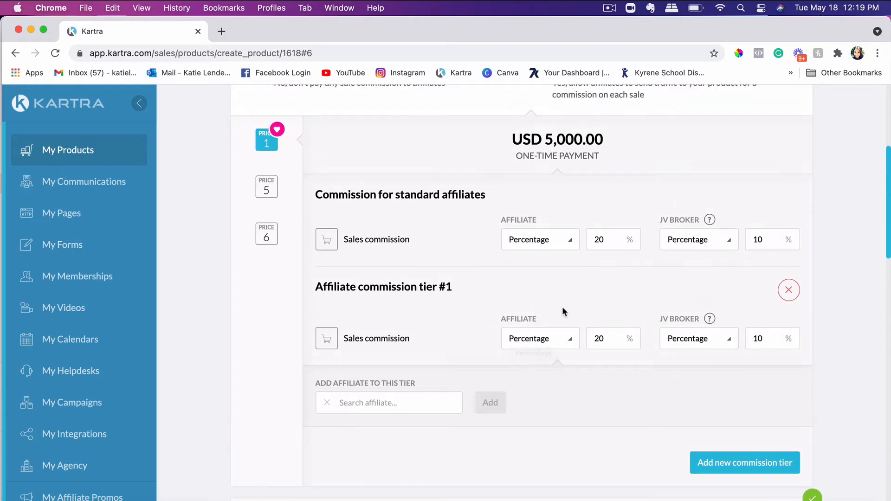
left_click(788, 290)
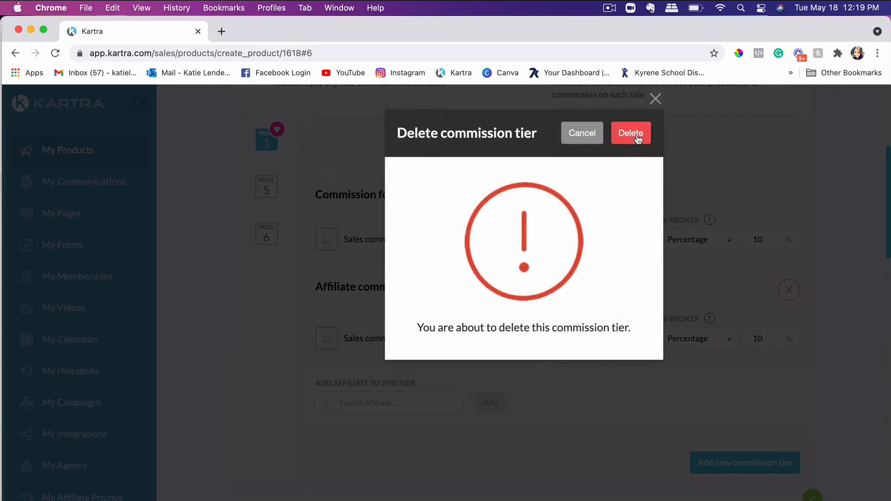
left_click(634, 136)
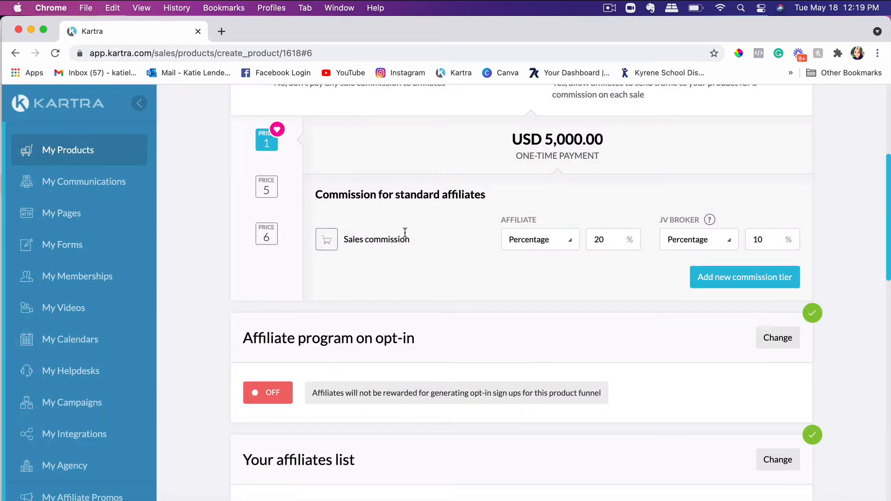
scroll(405, 234, "up", 1)
scroll(603, 309, "down", 1)
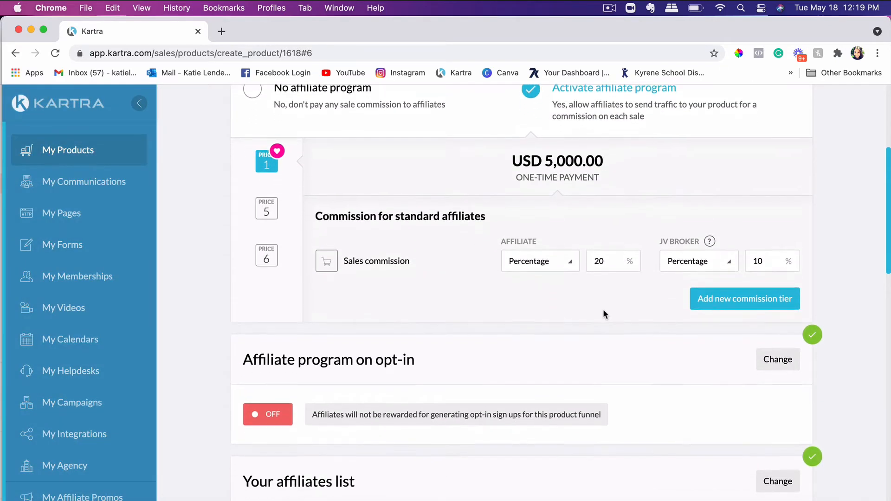
Examine the standard affiliate commissions for the Price 5 installment plan and the Price 6 one-time payment
scroll(616, 272, "up", 1)
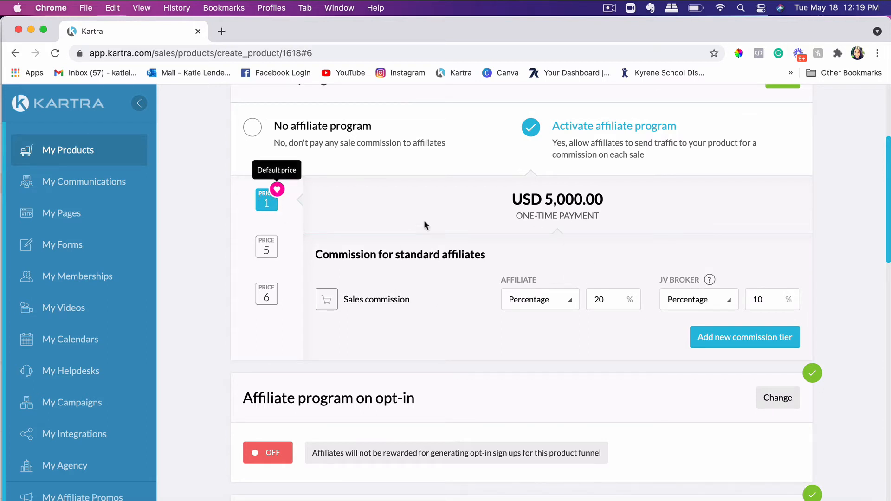
left_click(272, 251)
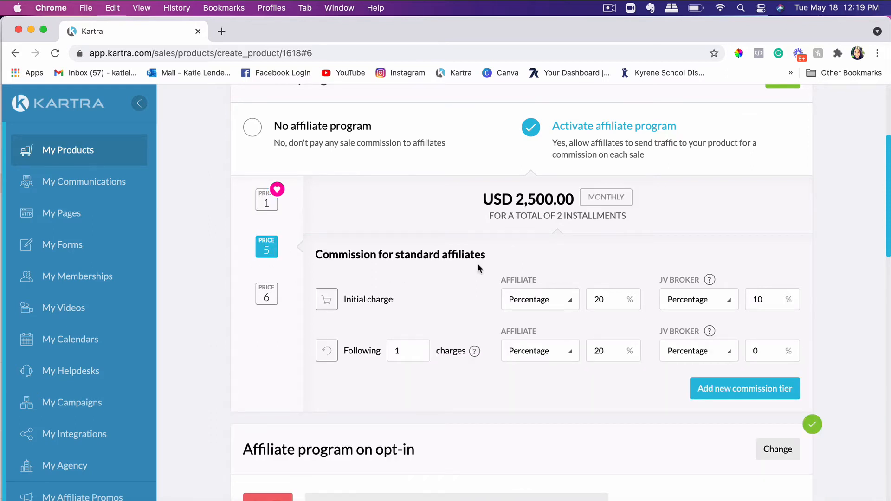
scroll(479, 268, "down", 2)
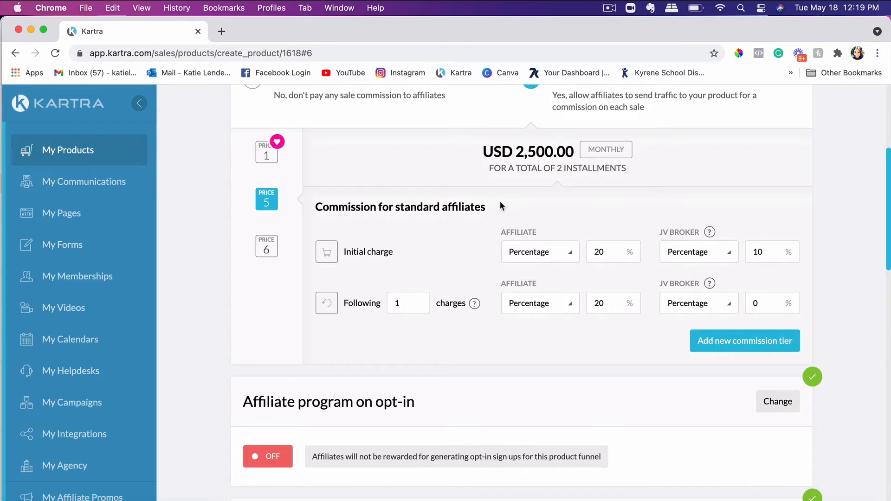
scroll(499, 204, "down", 1)
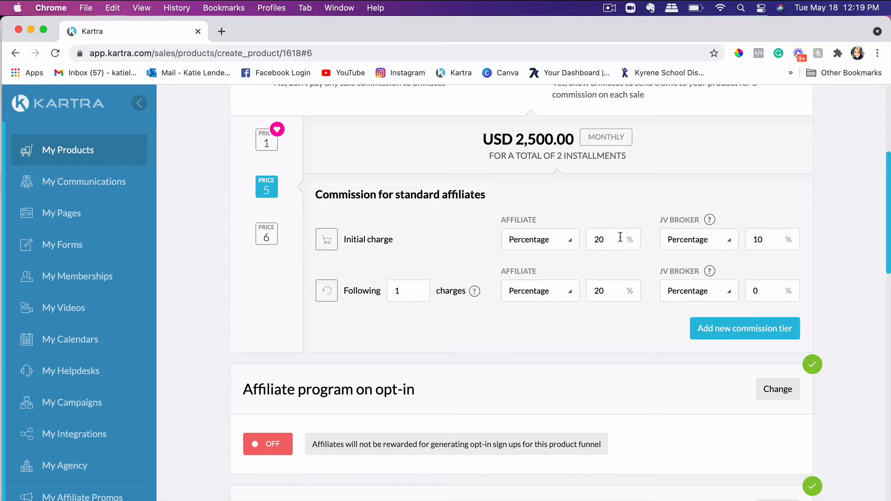
scroll(581, 251, "down", 1)
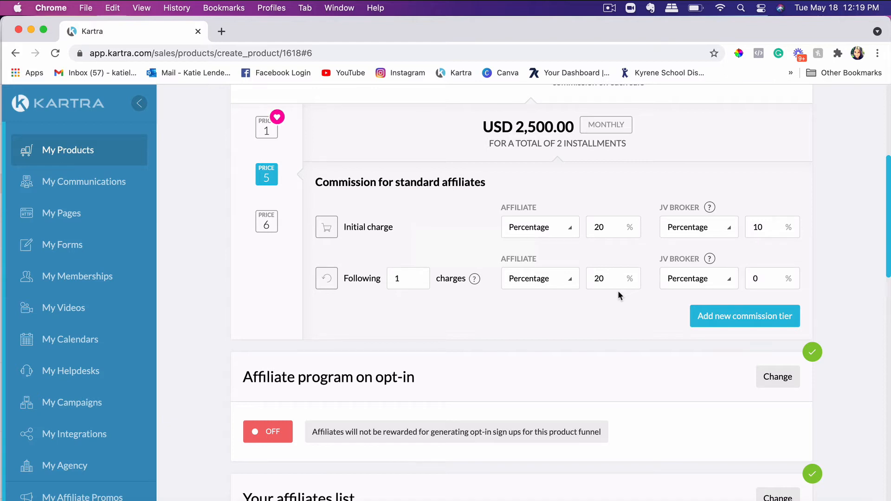
left_click(267, 225)
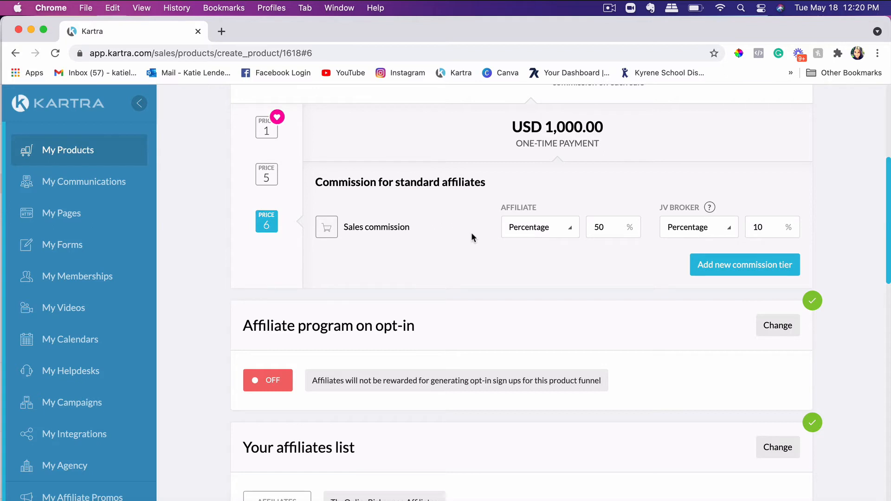
scroll(471, 234, "up", 3)
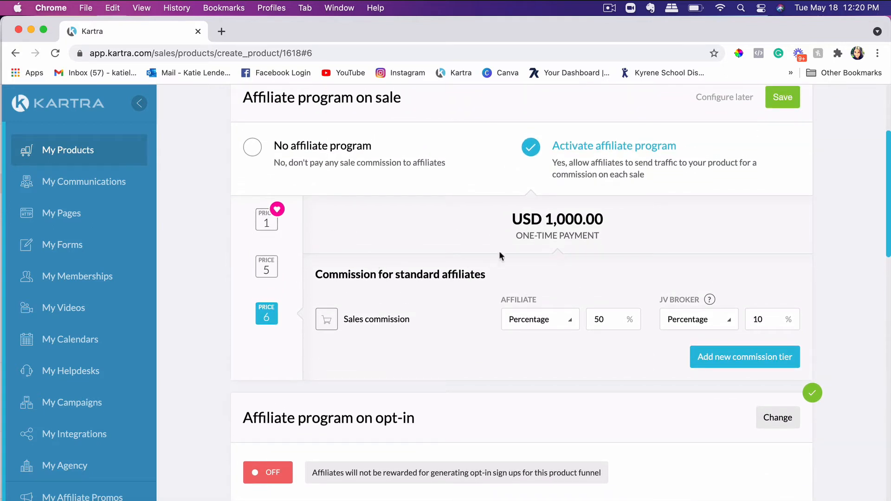
scroll(499, 255, "down", 2)
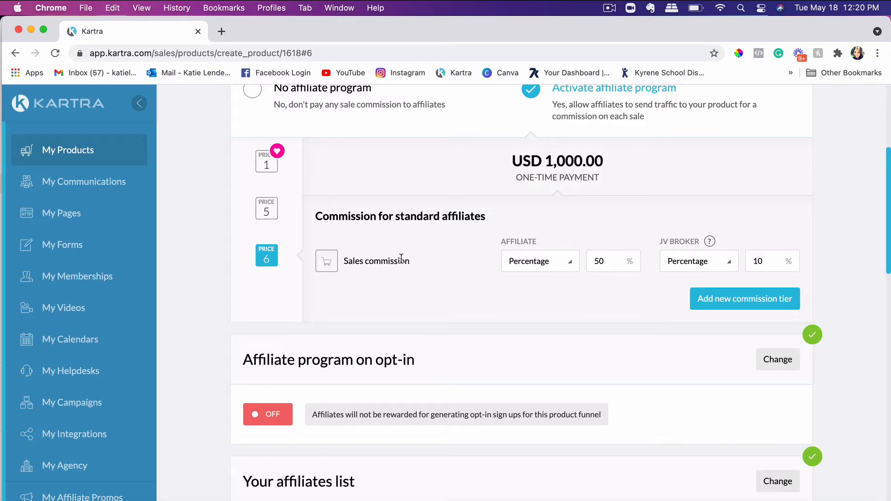
Compare the commission settings of Price 1, Price 5 and Price 6, finishing on Price 6
scroll(499, 245, "up", 1)
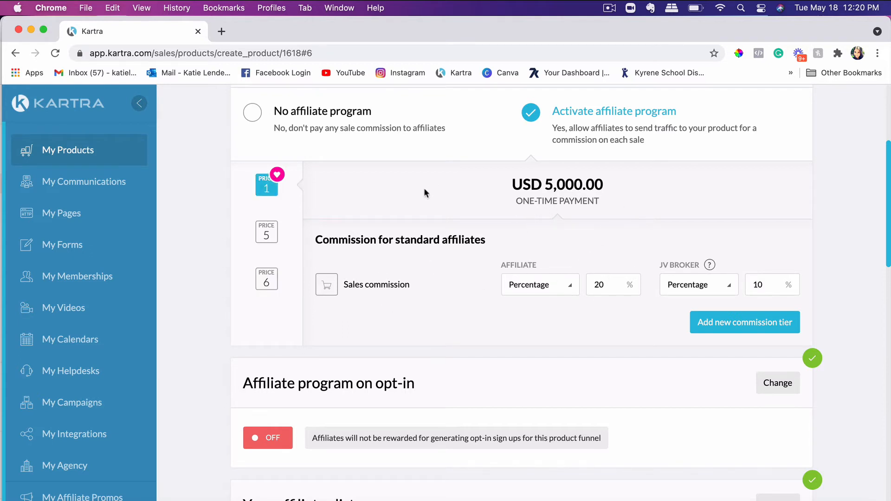
left_click(266, 232)
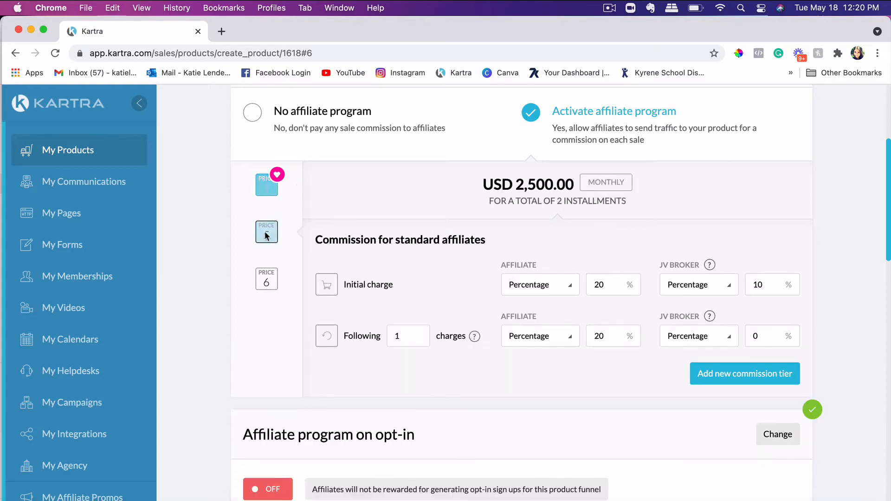
left_click(268, 285)
left_click(267, 235)
left_click(271, 286)
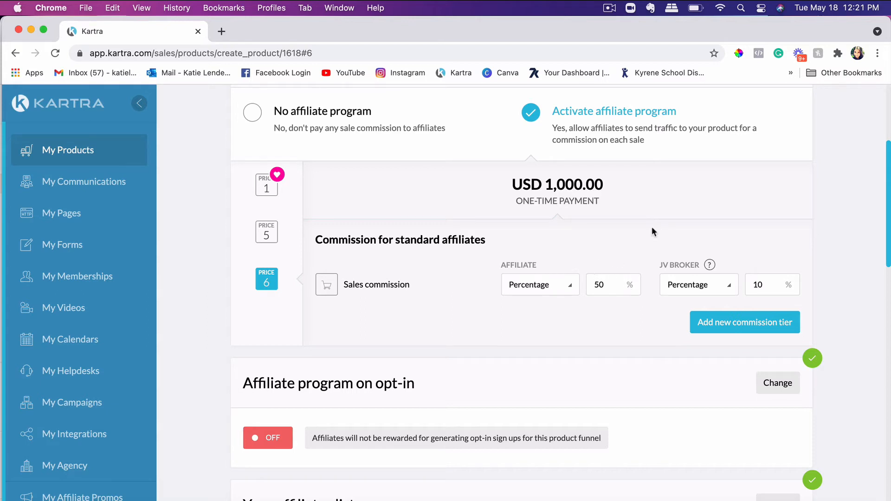
Save the affiliate program on sale settings with the commissions for all three prices
scroll(610, 227, "up", 3)
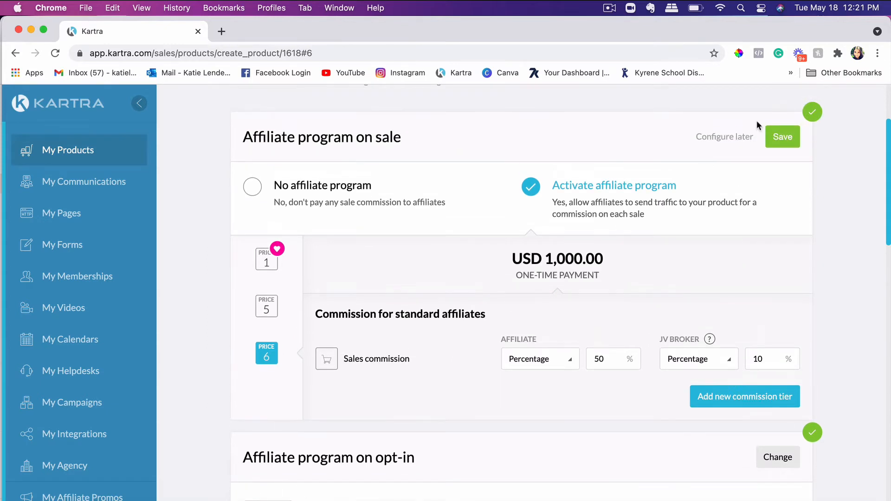
left_click(790, 135)
left_click(792, 134)
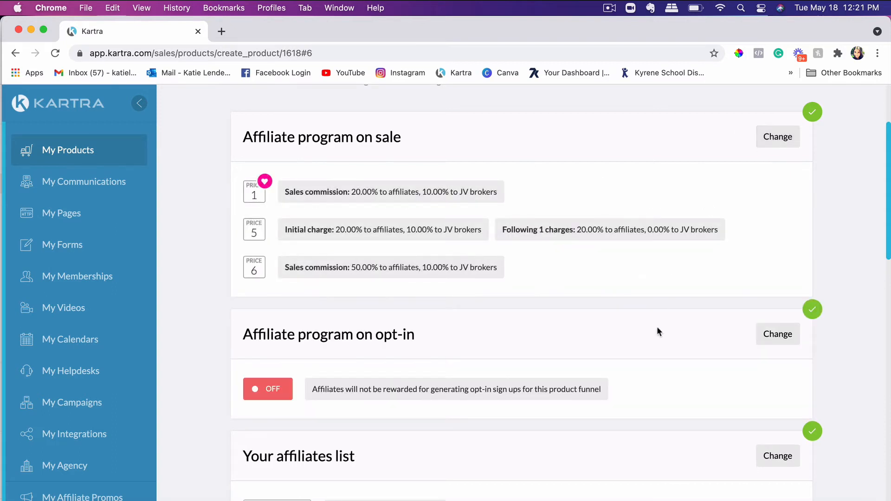
Open the affiliate program on opt-in settings and save them with no affiliate program on opt-in
scroll(657, 330, "down", 3)
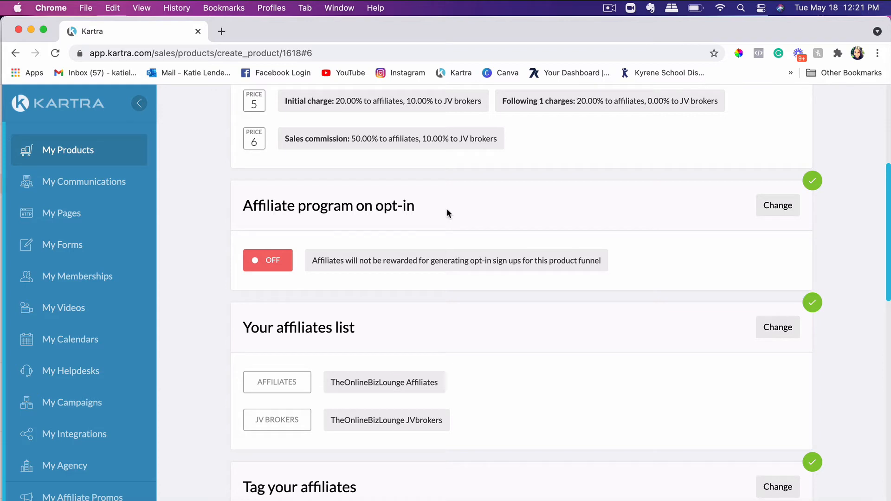
left_click(778, 206)
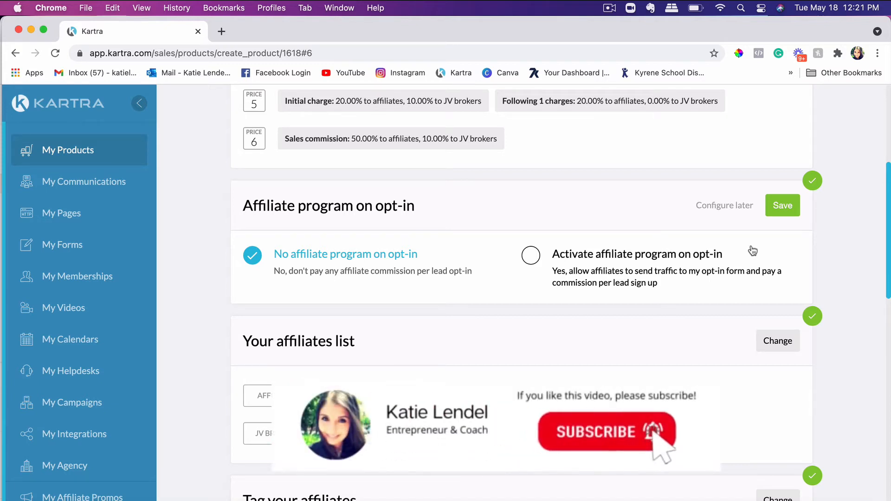
left_click(792, 212)
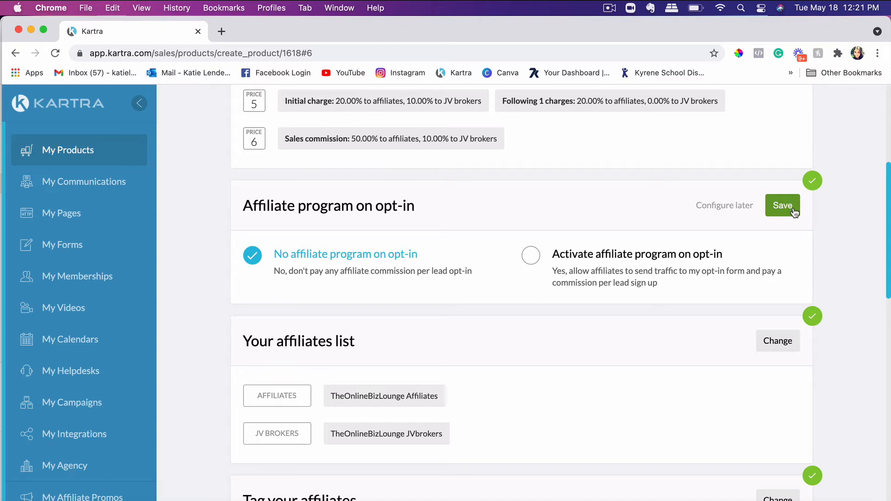
left_click(792, 208)
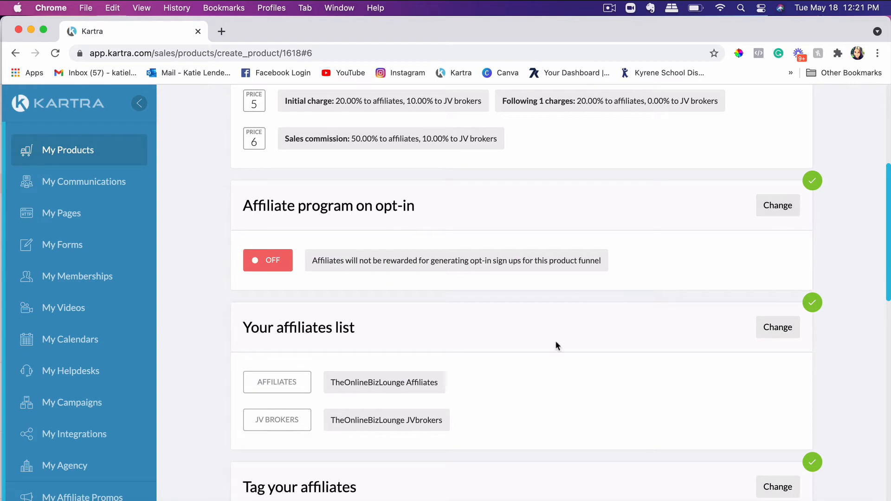
Open the affiliates list settings and save them with the TheOnlineBizLounge Affiliates and TheOnlineBizLounge JVbrokers lists
scroll(556, 341, "down", 3)
scroll(326, 281, "down", 4)
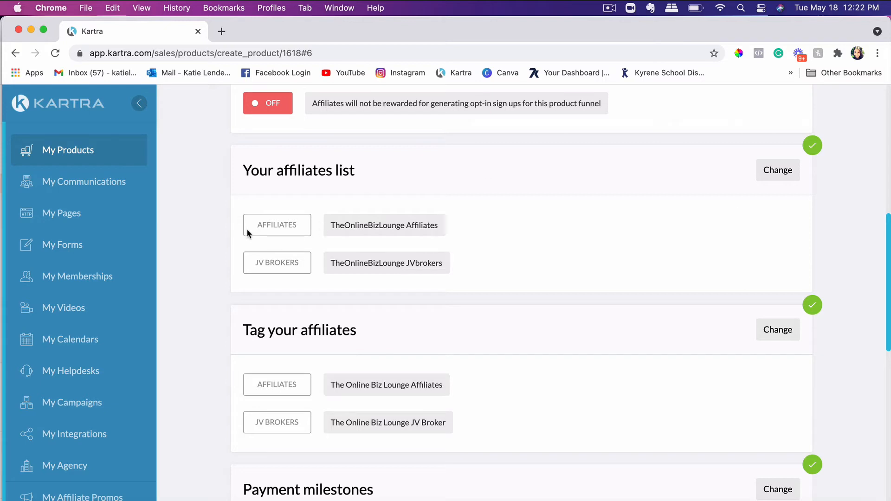
left_click(778, 170)
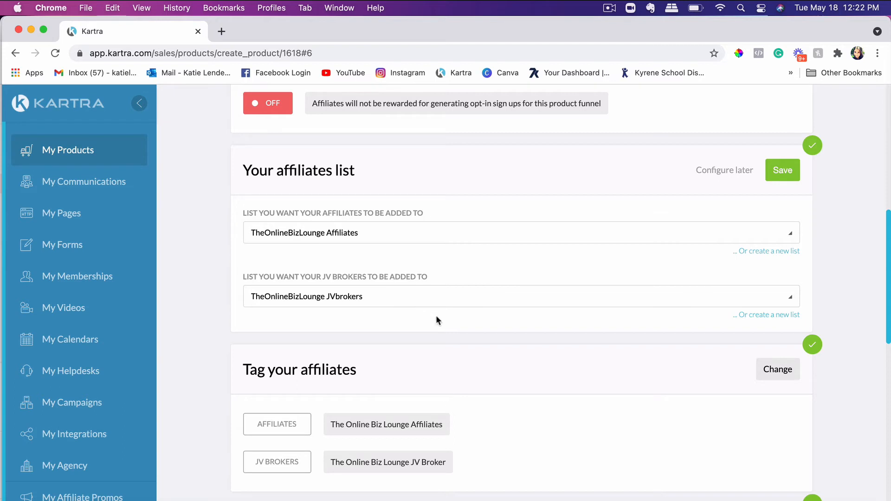
left_click(786, 173)
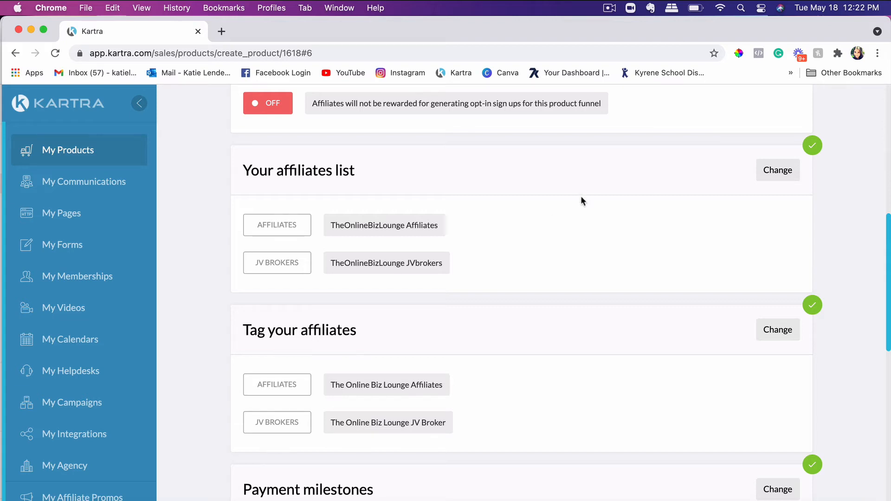
Review the affiliate tags and save the payment milestone releasing 100% of the earned commission 7 days after the transaction date
scroll(581, 201, "down", 2)
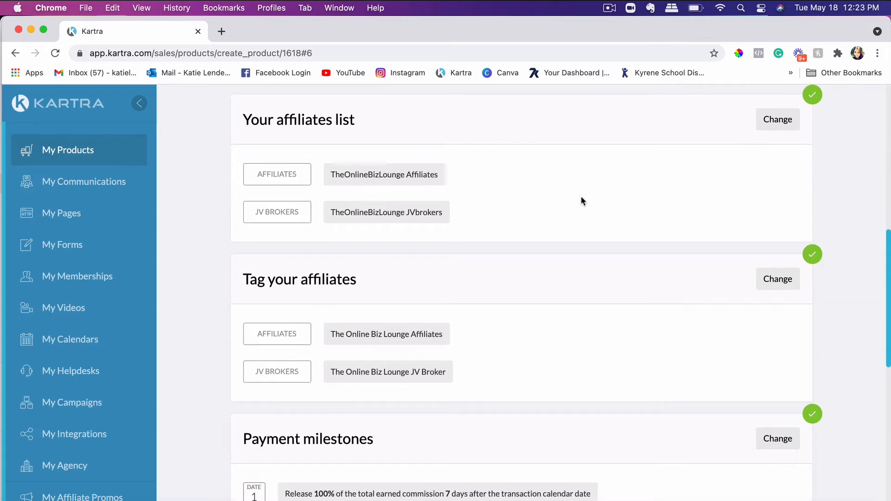
scroll(582, 200, "down", 1)
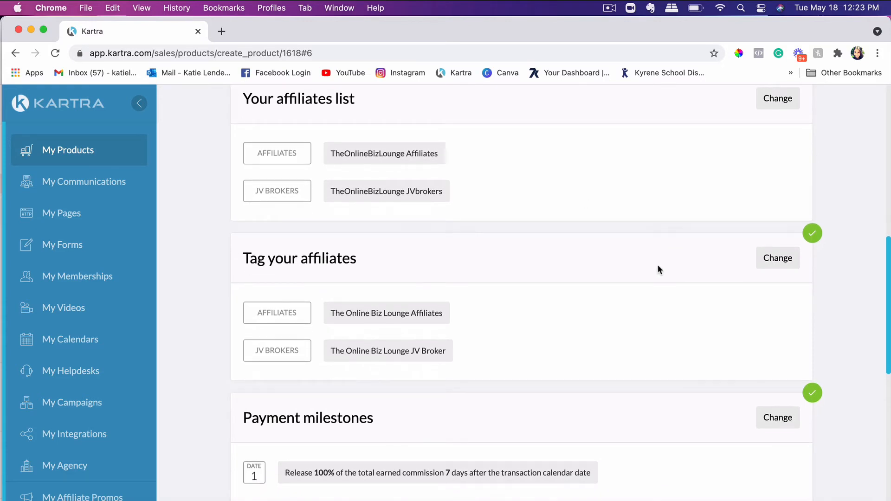
scroll(657, 263, "down", 5)
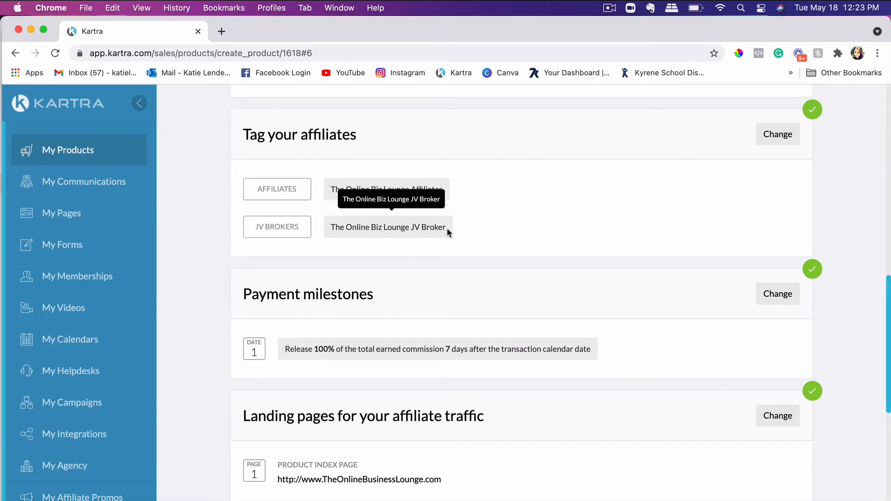
scroll(509, 238, "down", 1)
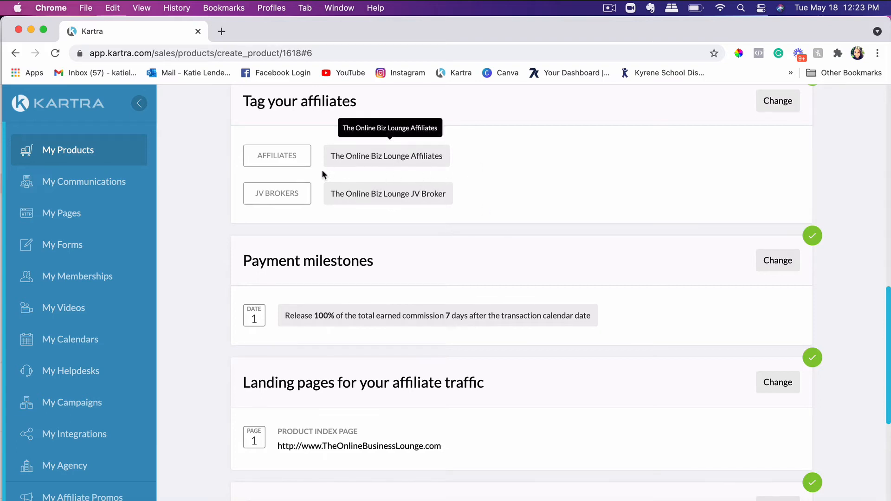
scroll(580, 246, "down", 2)
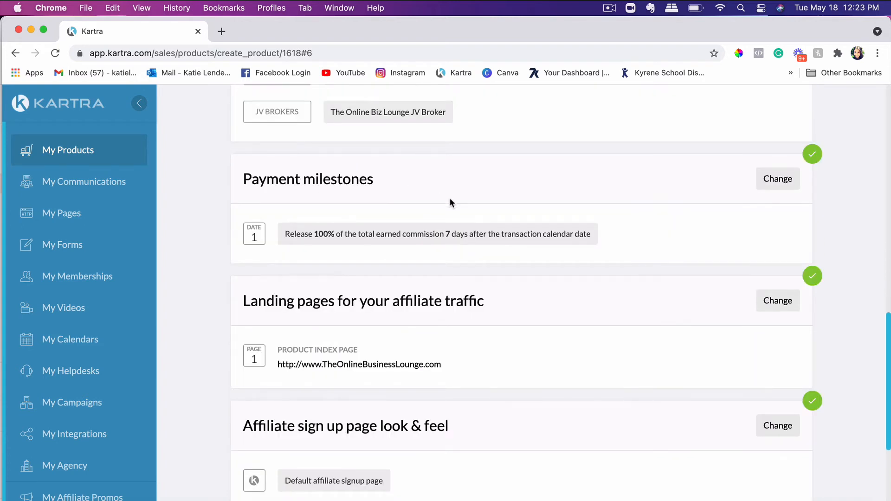
left_click(792, 184)
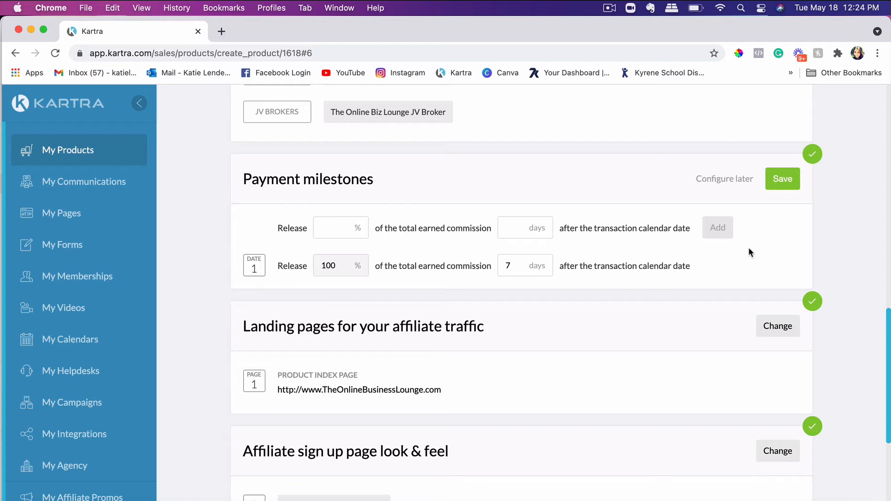
left_click(788, 183)
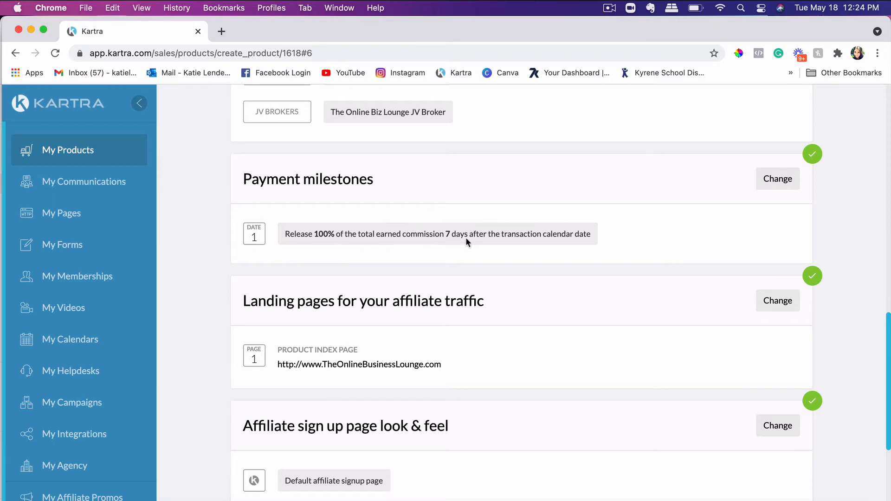
scroll(466, 239, "down", 1)
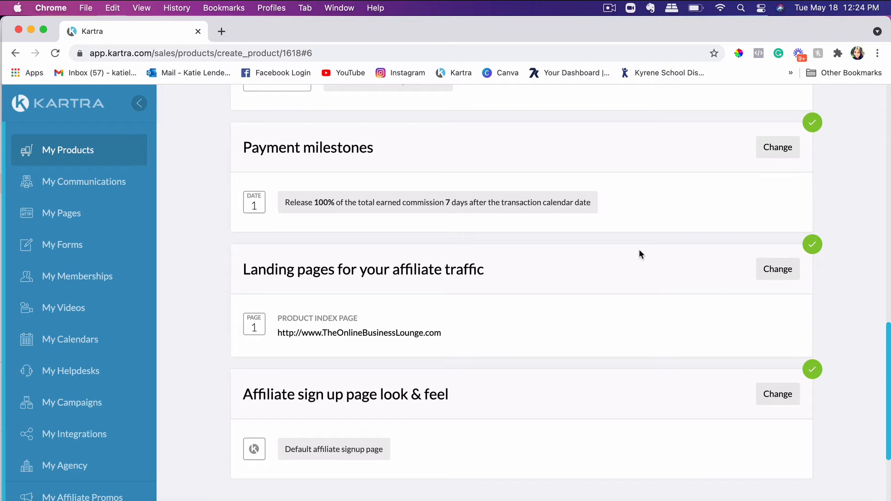
scroll(639, 253, "down", 2)
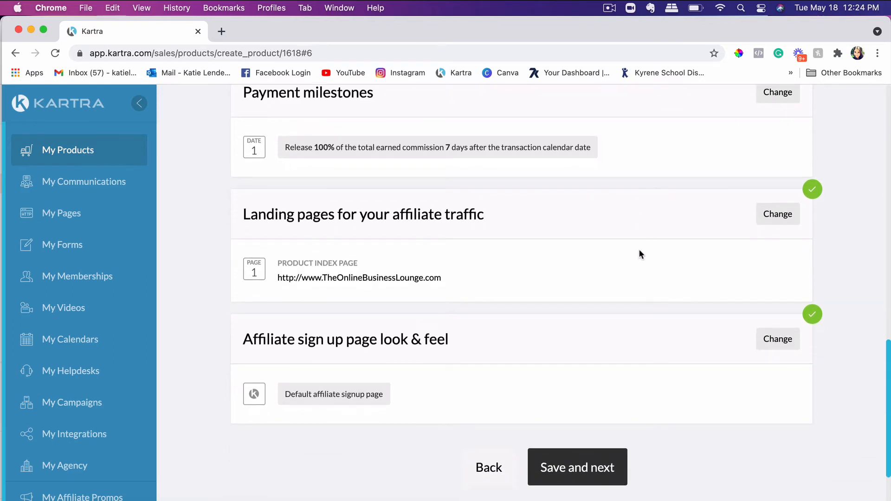
scroll(565, 254, "up", 3)
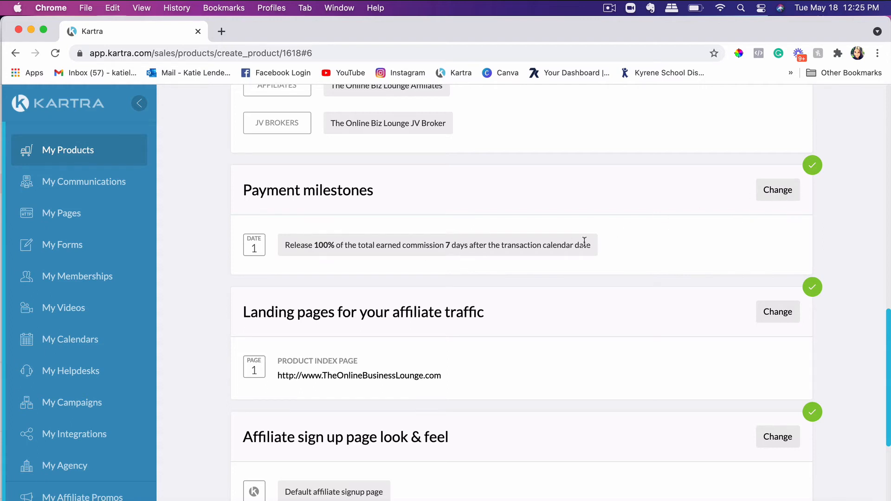
scroll(463, 232, "down", 2)
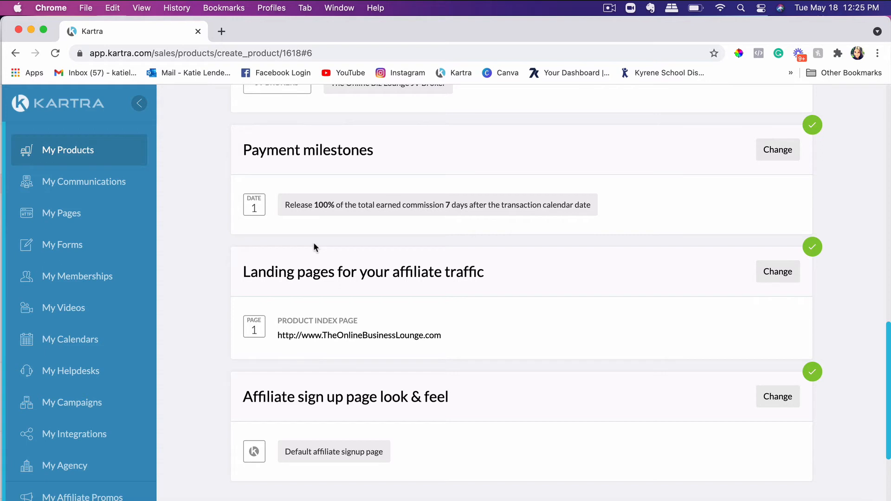
scroll(390, 214, "down", 5)
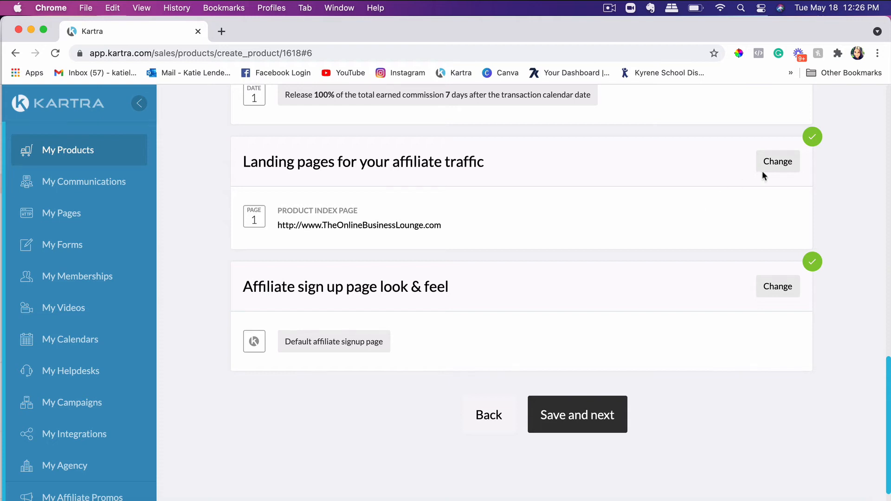
left_click(781, 171)
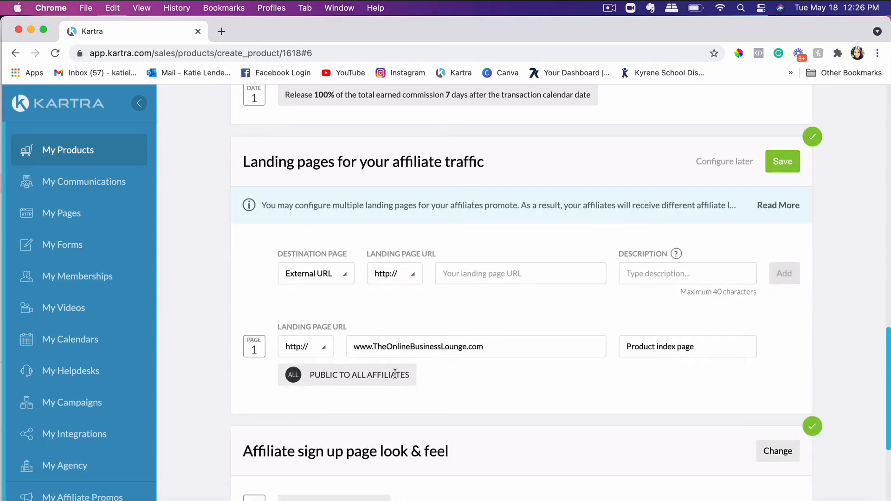
left_click(777, 161)
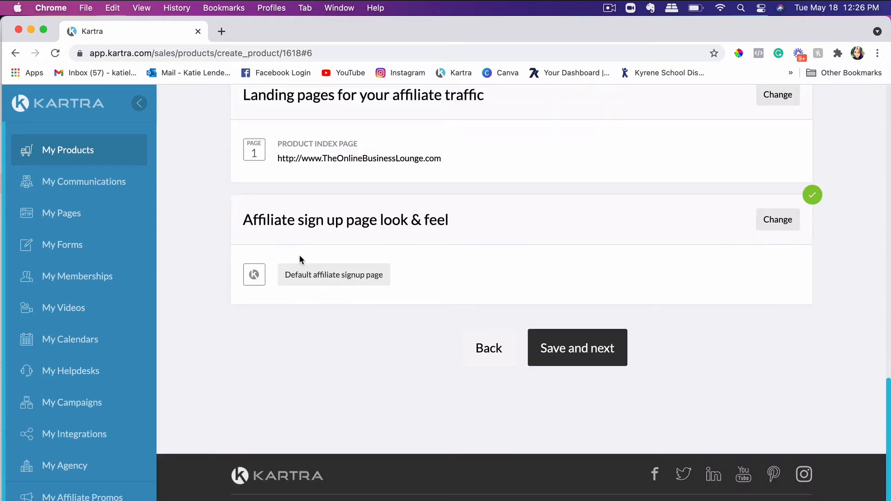
Preview the overlay pop up option for the affiliate sign up page and save it with the default affiliate signup page selected
left_click(780, 221)
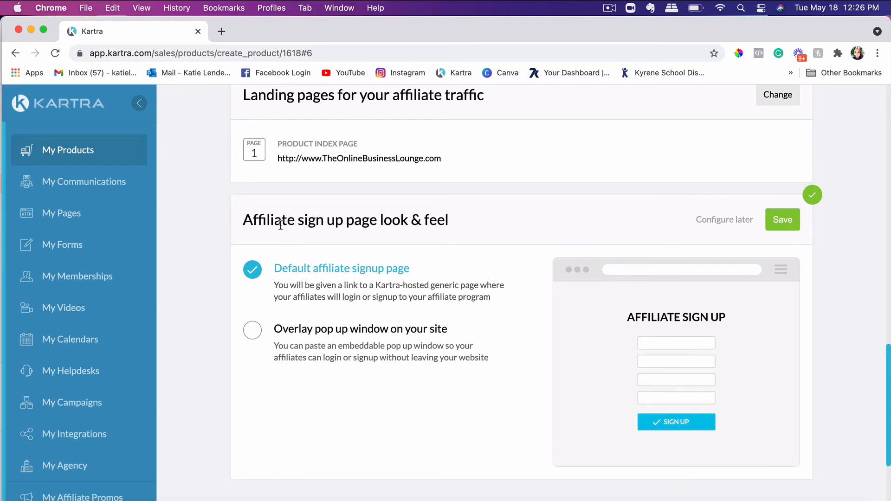
scroll(279, 225, "down", 1)
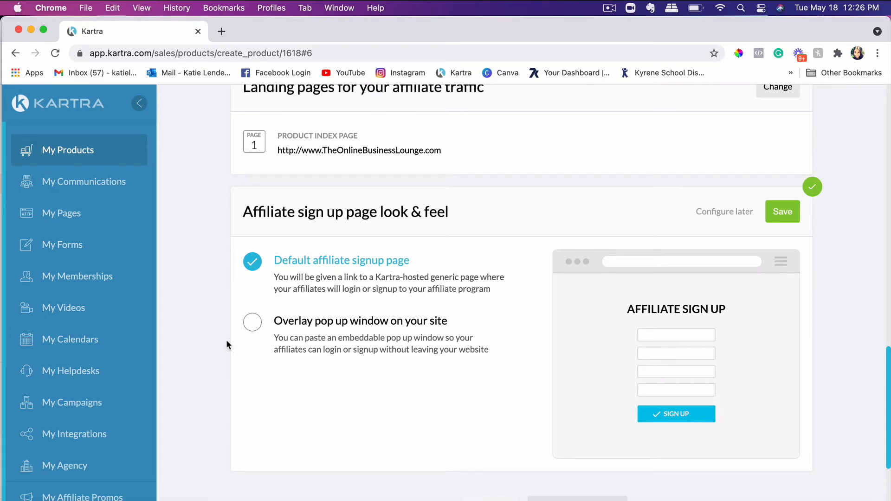
left_click(251, 326)
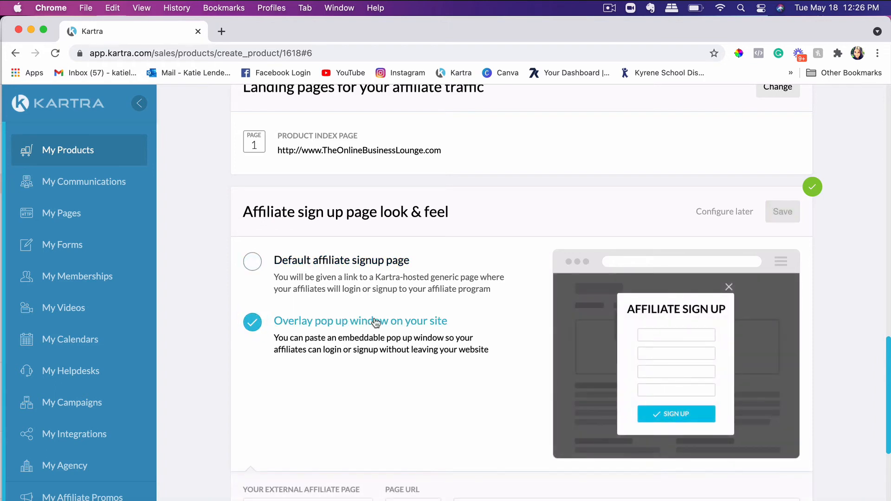
scroll(363, 339, "down", 1)
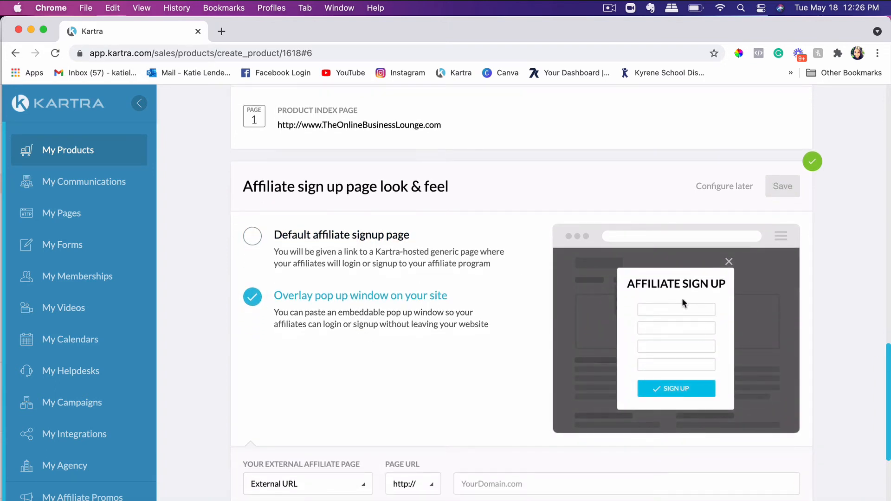
left_click(247, 240)
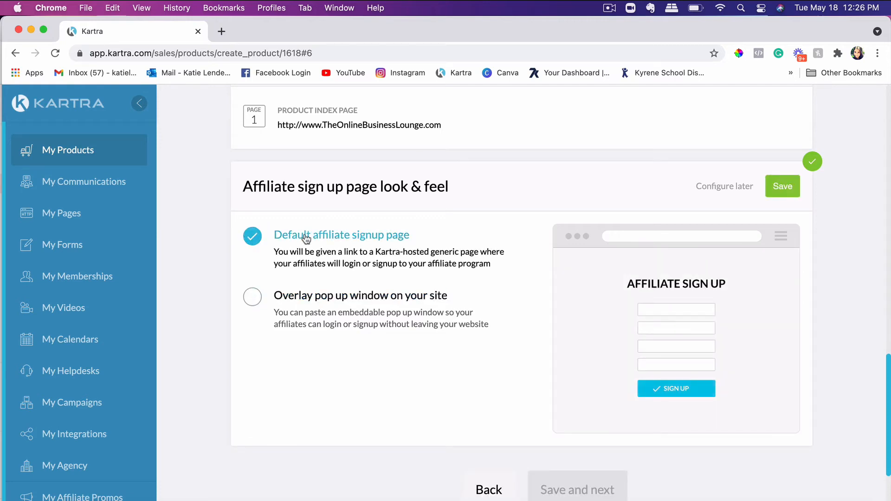
scroll(593, 257, "down", 1)
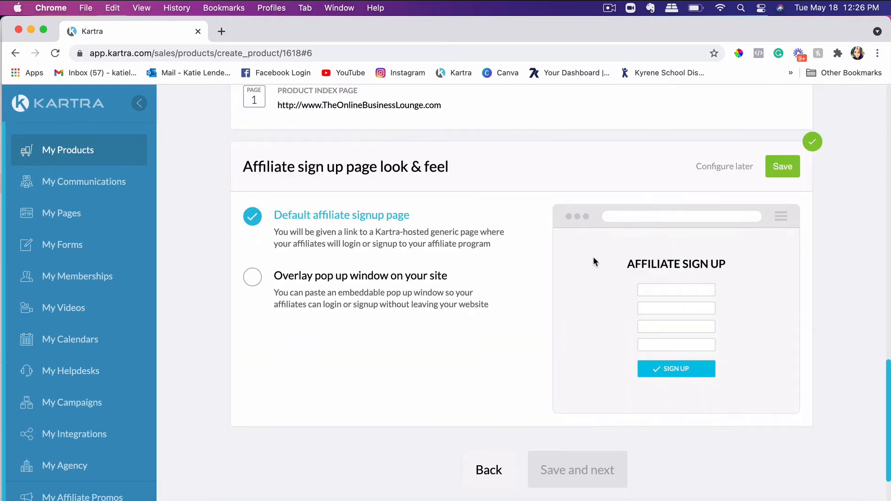
left_click(784, 166)
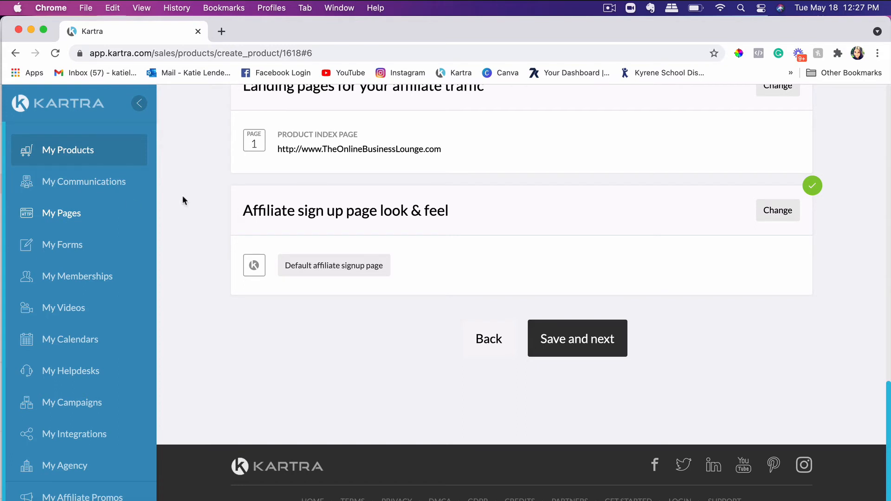
Save the affiliate settings to finish the product setup and return to the products dashboard
scroll(342, 227, "up", 1)
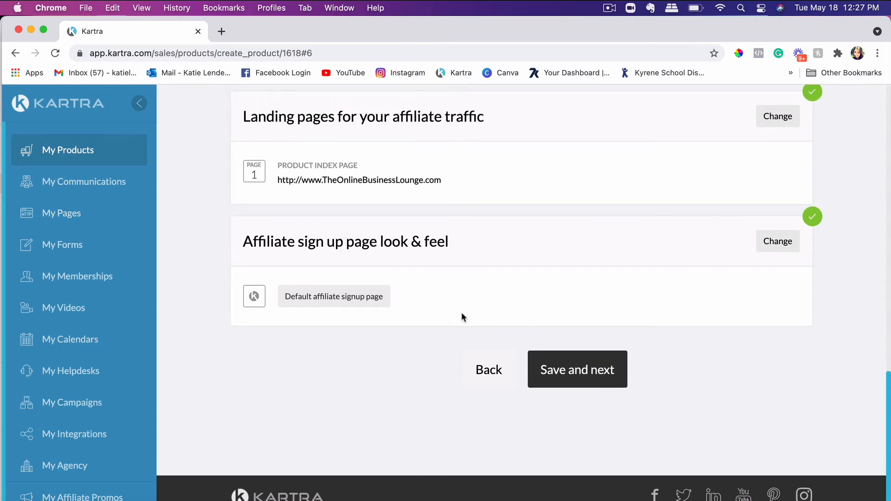
scroll(462, 313, "down", 1)
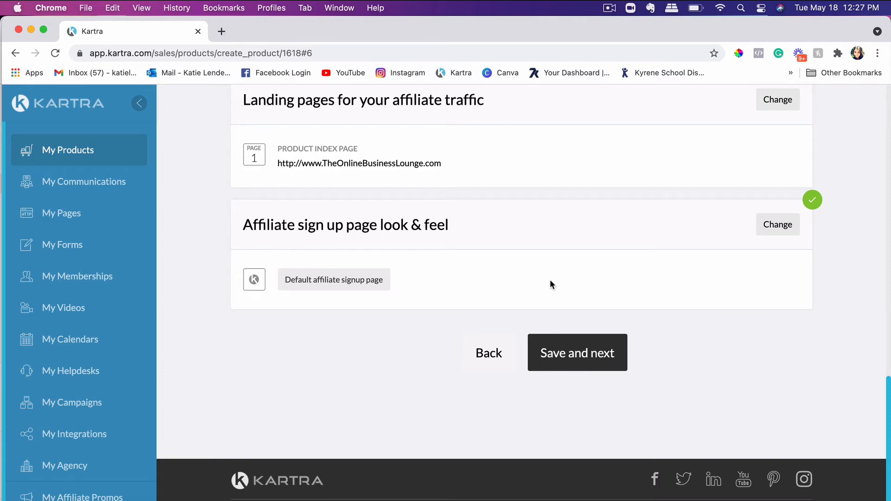
scroll(549, 280, "down", 1)
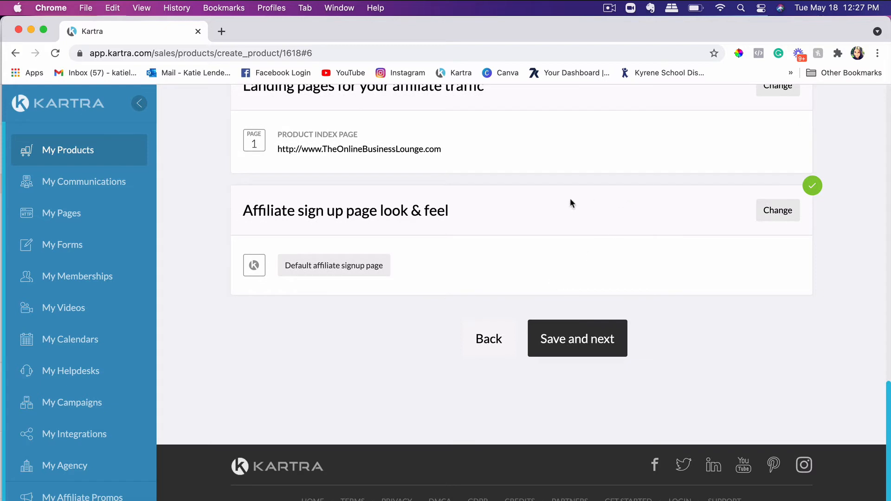
left_click(598, 345)
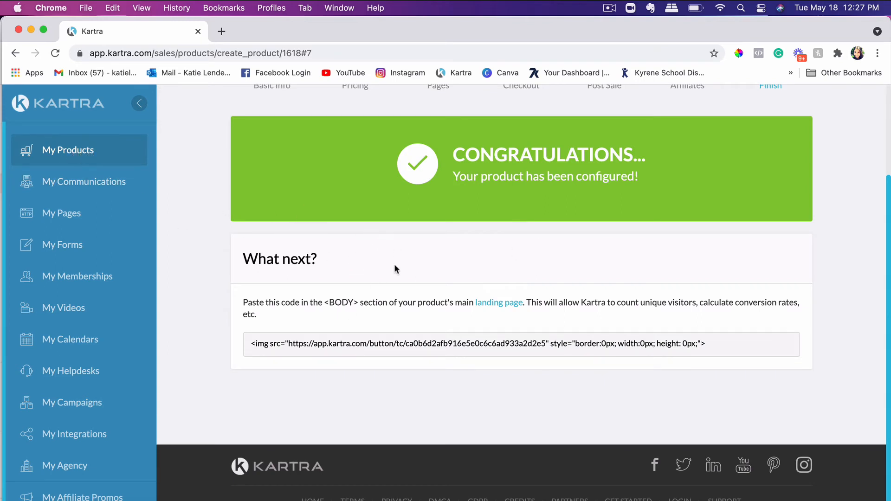
left_click(79, 153)
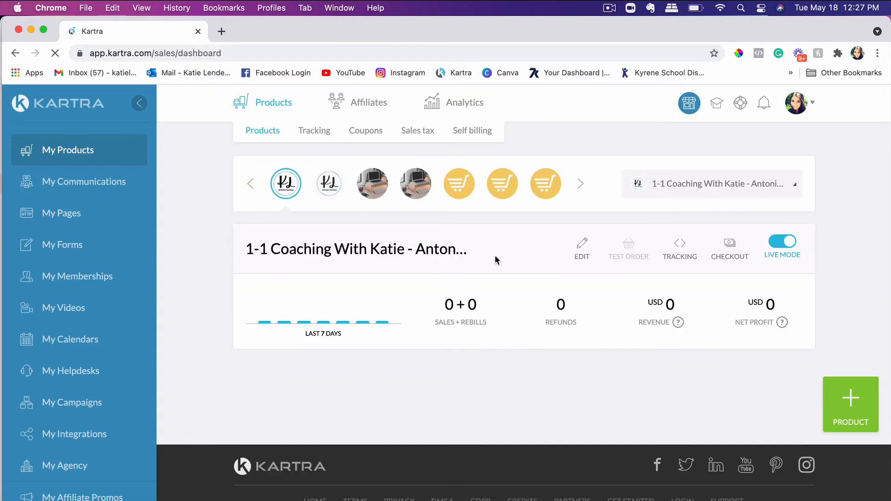
Select The Online Business Lounge from the product list and display its affiliate links
left_click(681, 186)
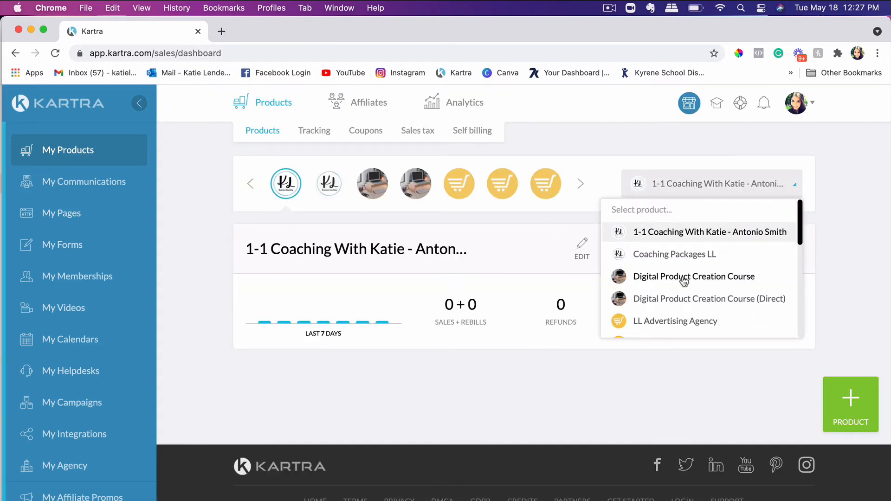
scroll(684, 280, "down", 3)
scroll(684, 280, "down", 6)
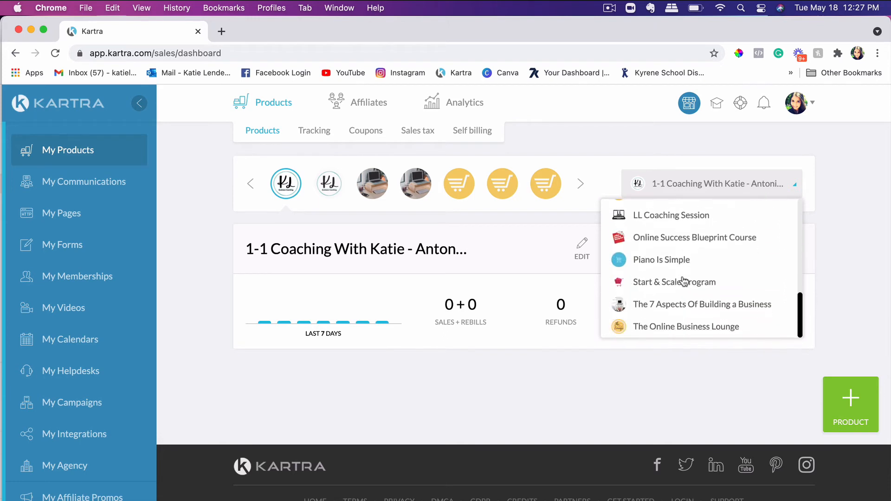
left_click(679, 331)
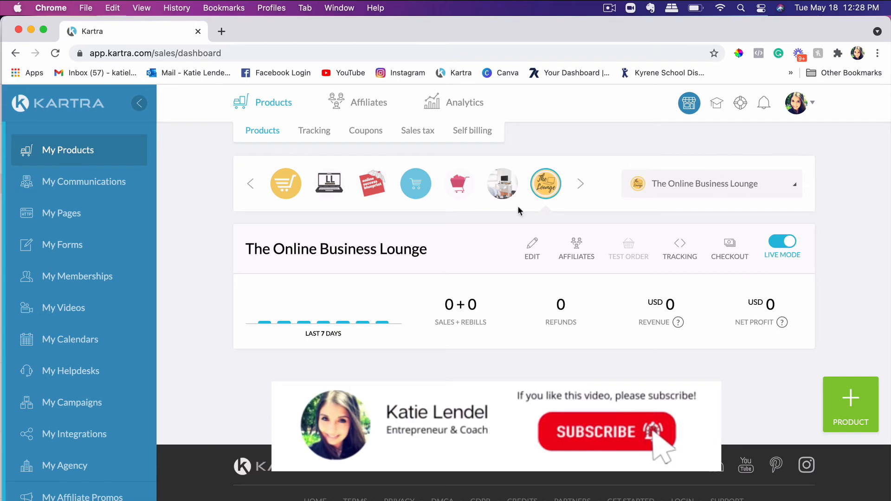
left_click(576, 253)
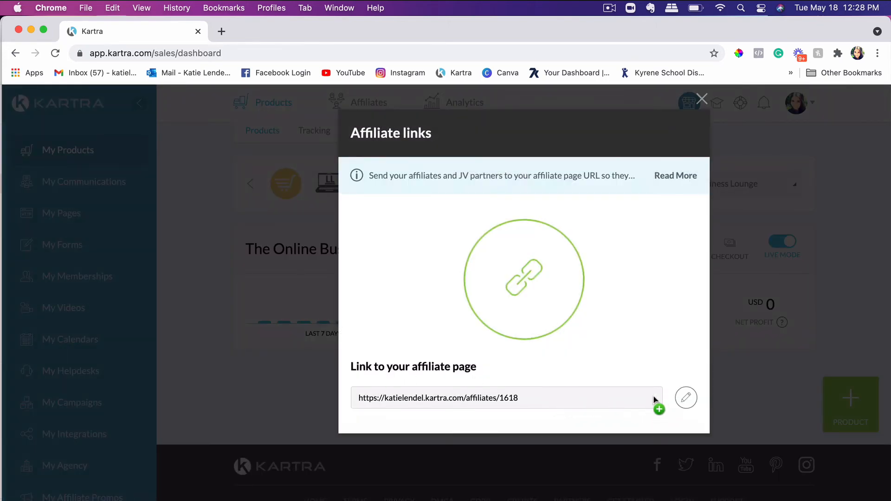
Copy the product's affiliate page link, preview the sign-up page in a new browser tab, and return to the products dashboard
left_click_drag(658, 397, 357, 398)
key("super+c")
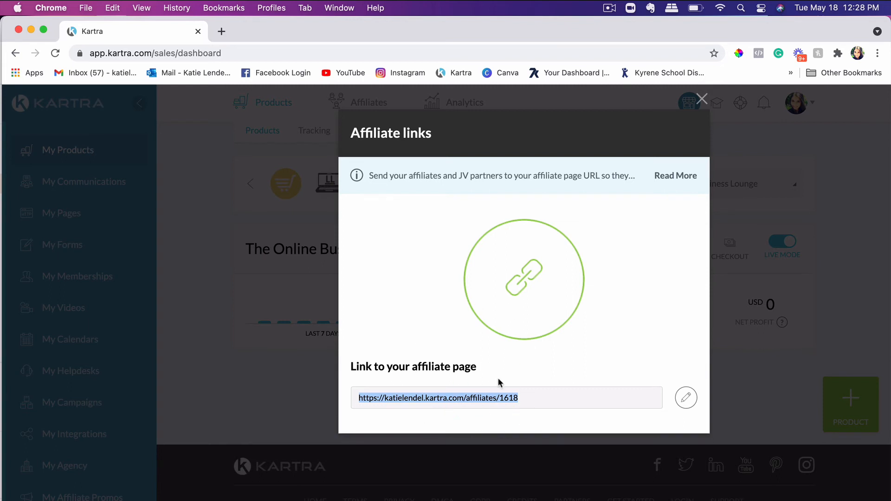
left_click(222, 31)
key("super+v")
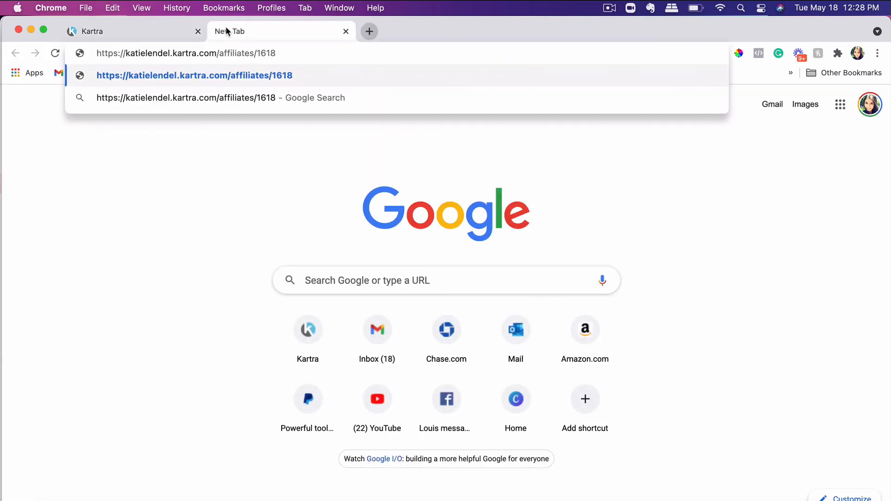
key("Return")
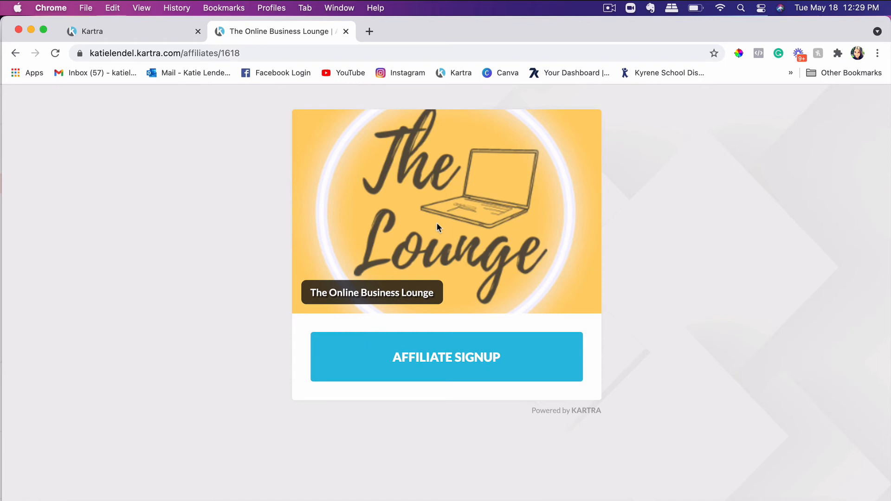
left_click(143, 32)
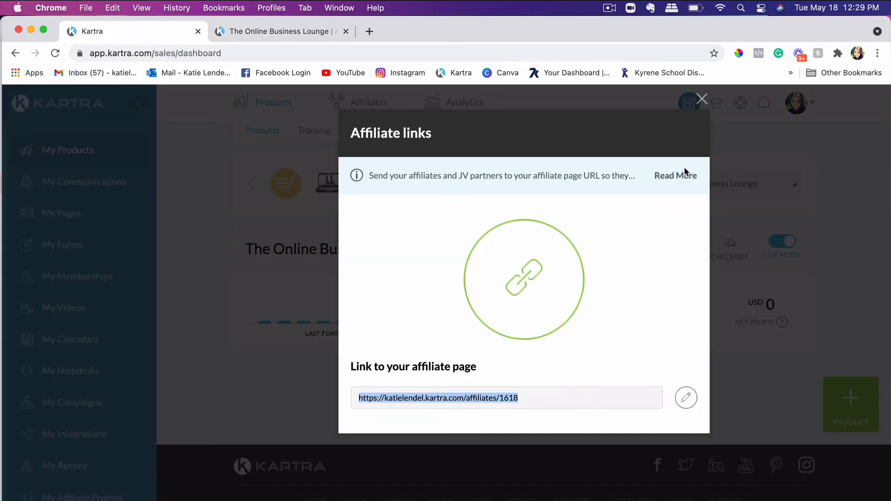
left_click(701, 100)
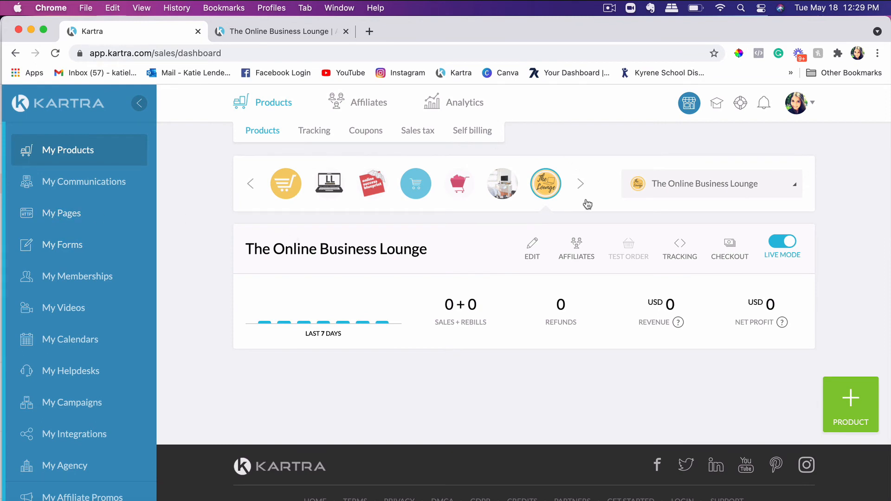
Open the global affiliate settings and review the affiliate approval and PayPal instant payments options
mouse_move(366, 101)
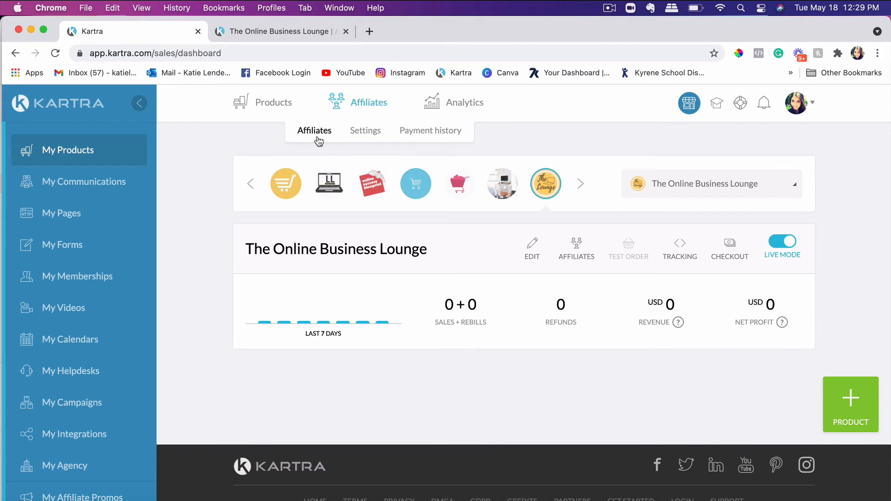
left_click(378, 134)
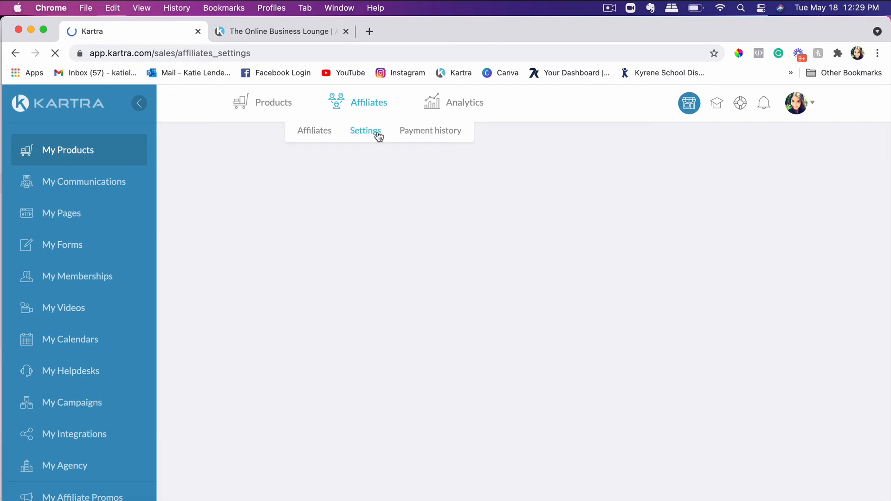
scroll(410, 328, "down", 2)
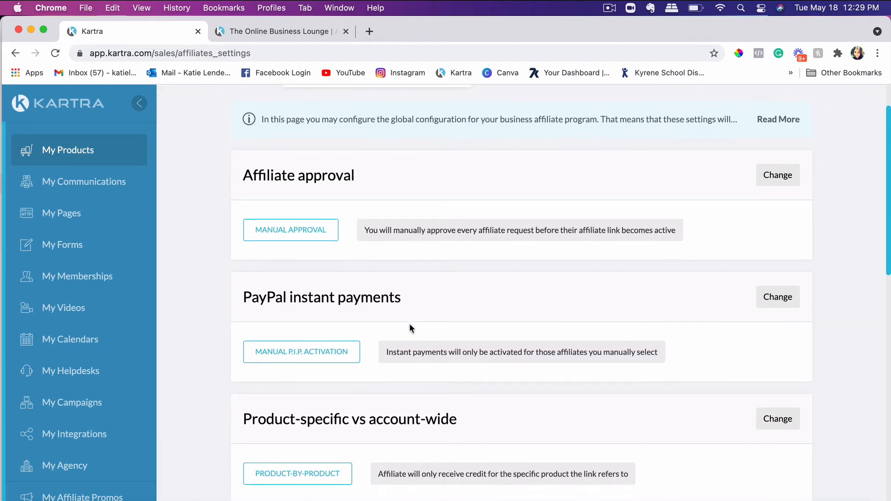
scroll(308, 181, "down", 4)
scroll(308, 181, "up", 4)
scroll(305, 232, "up", 1)
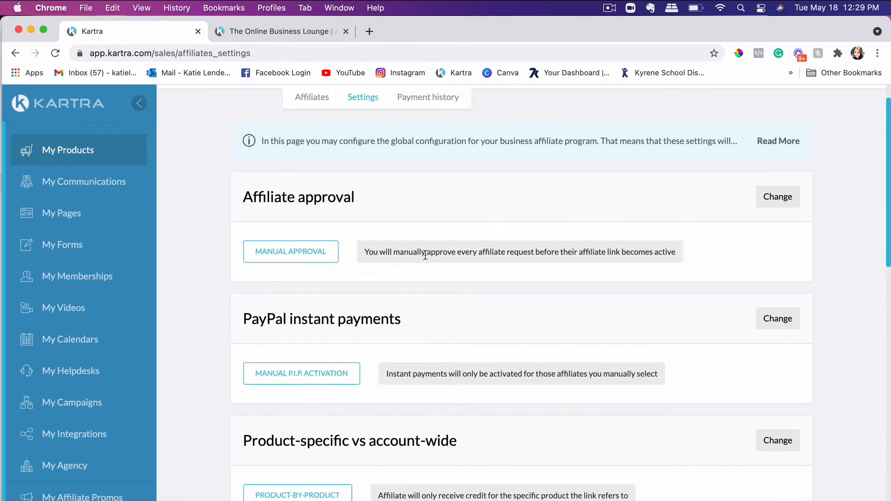
scroll(500, 252, "down", 2)
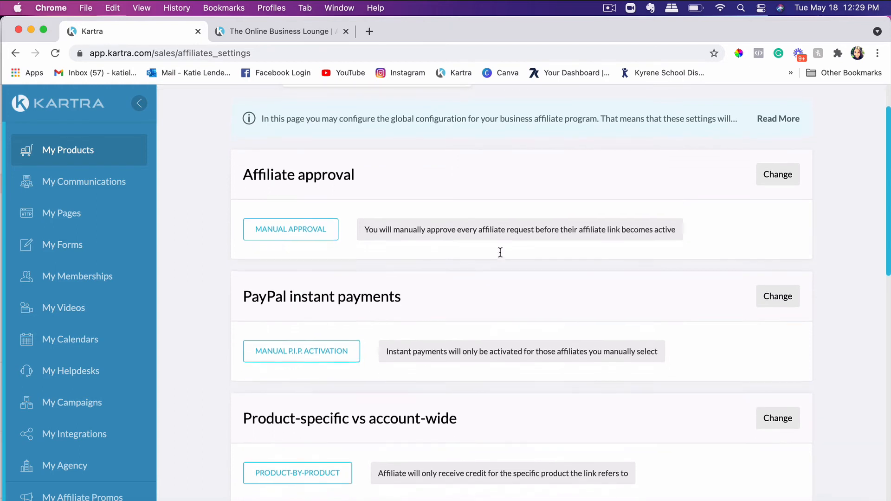
scroll(602, 227, "down", 1)
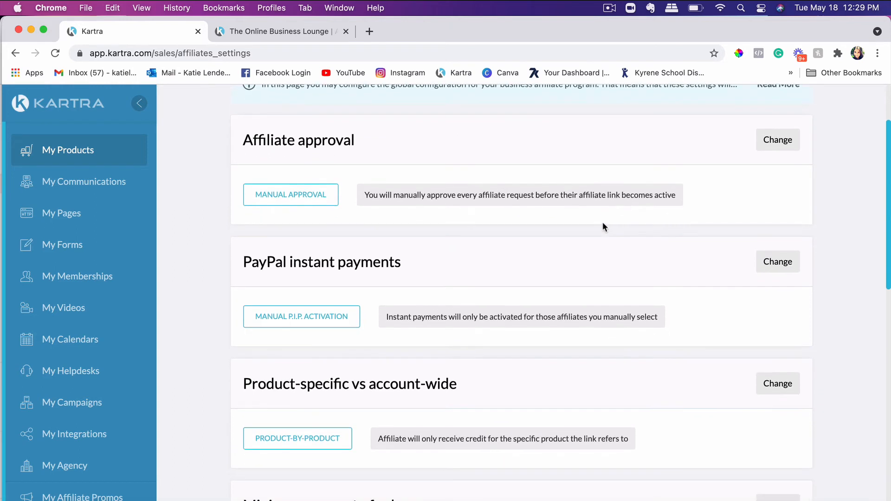
scroll(603, 226, "down", 3)
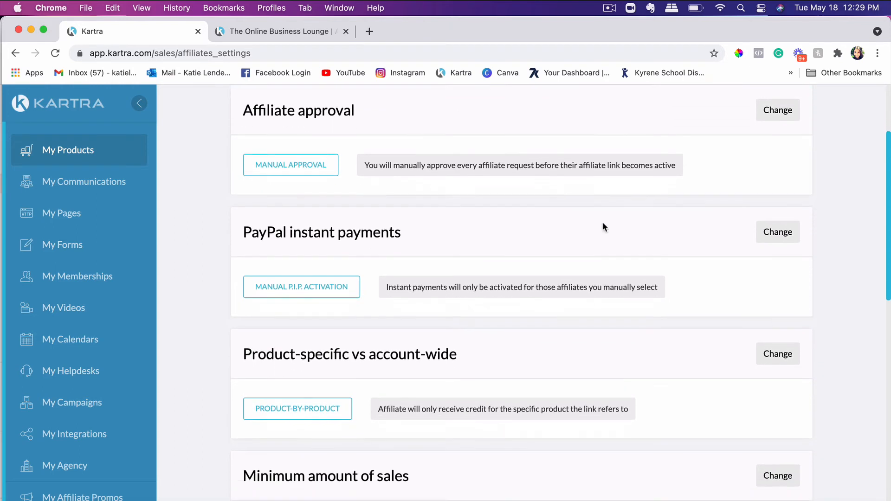
scroll(618, 155, "up", 4)
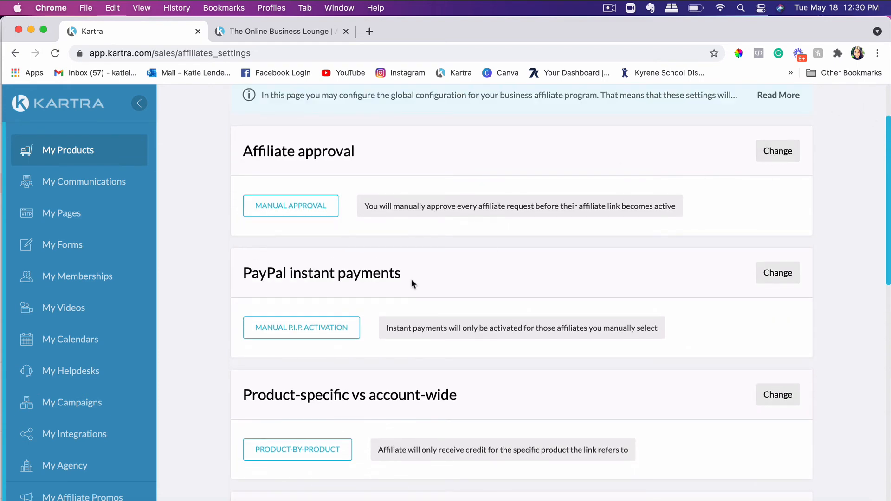
scroll(412, 279, "down", 5)
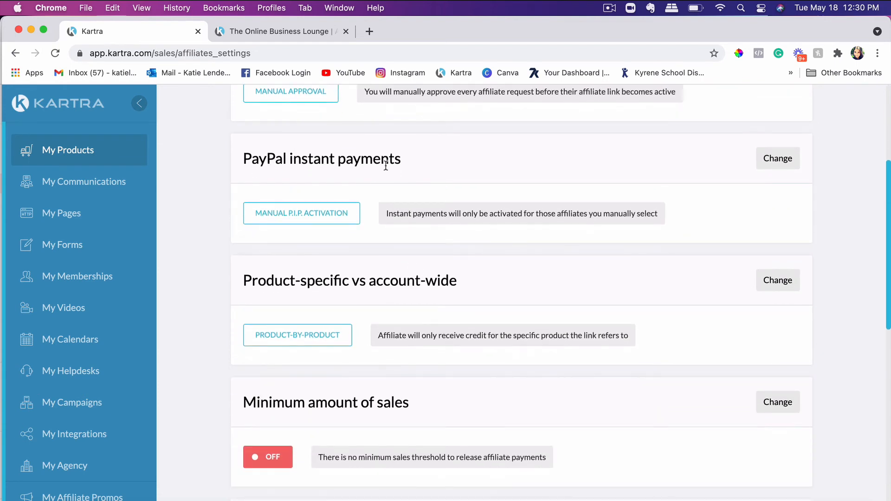
scroll(425, 224, "down", 1)
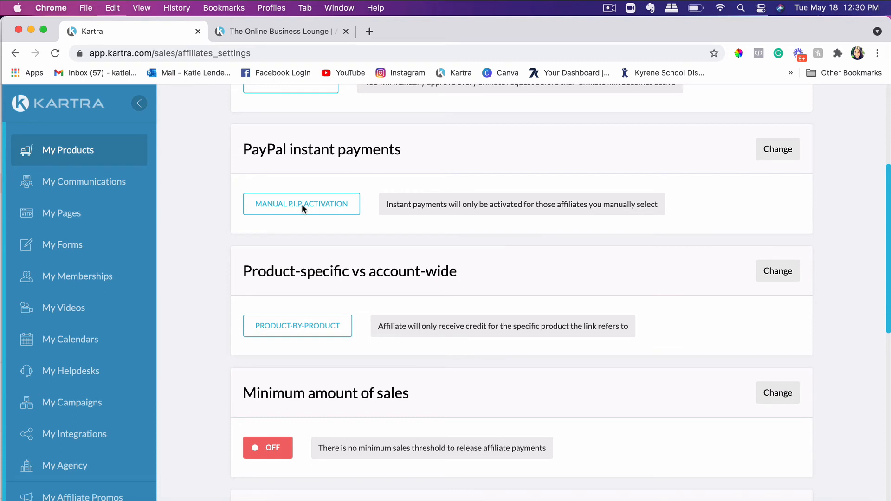
scroll(302, 207, "down", 1)
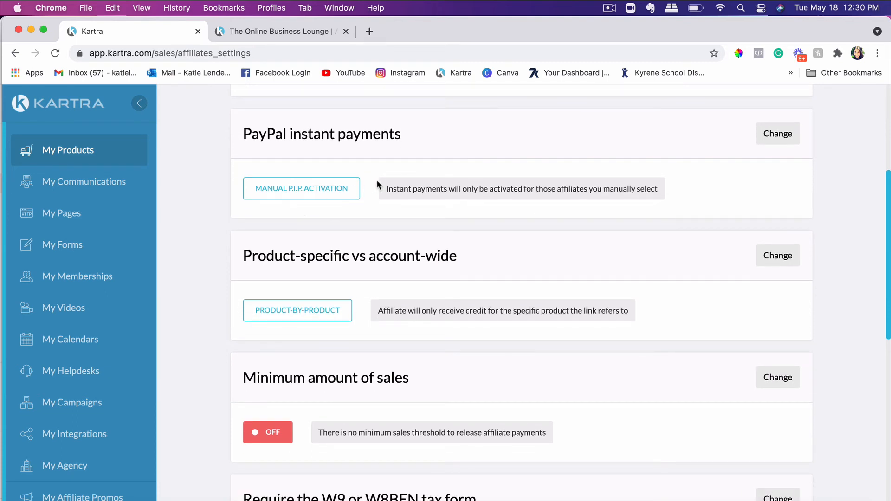
scroll(462, 186, "down", 2)
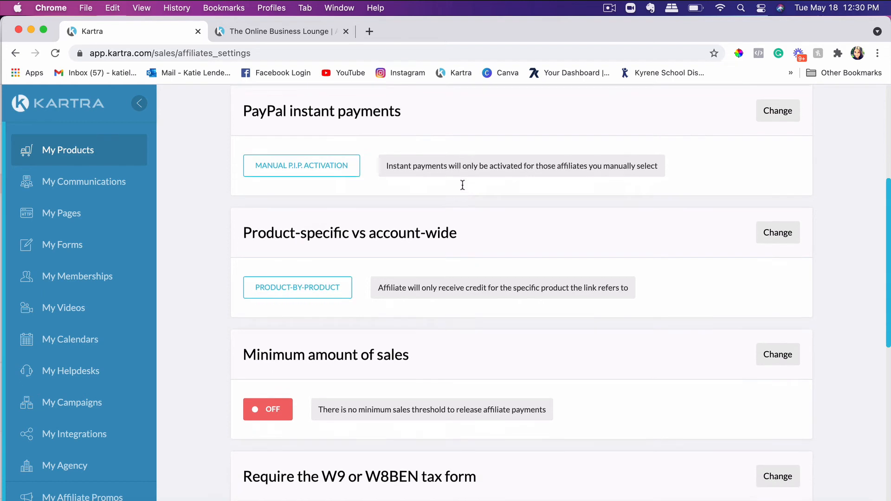
scroll(463, 186, "down", 3)
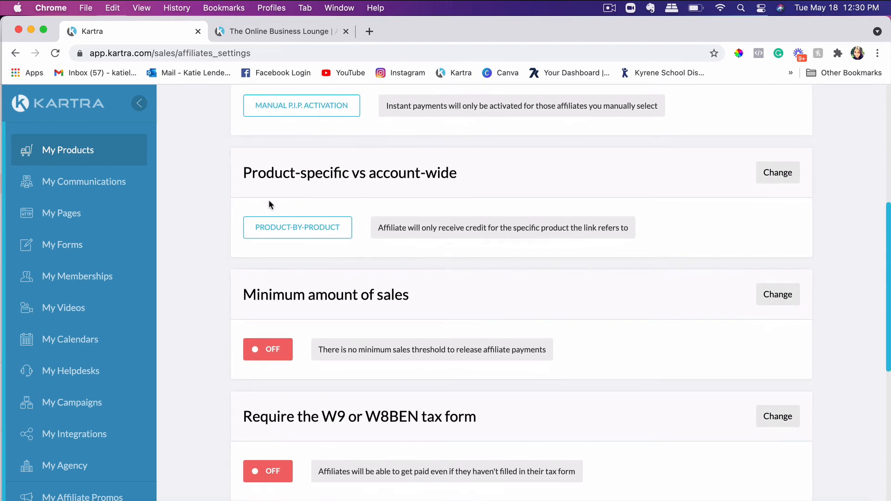
Review the product-specific versus account-wide credit options and save the setting as Product-by-product
scroll(259, 180, "down", 3)
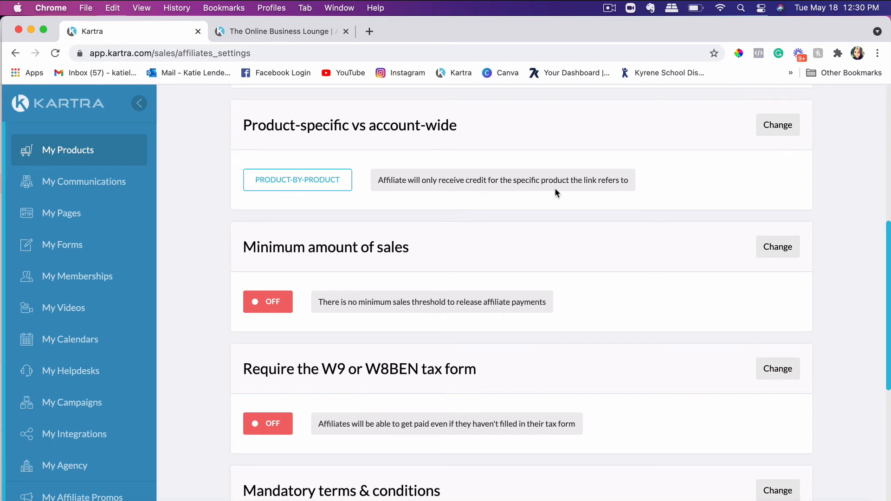
scroll(556, 192, "down", 1)
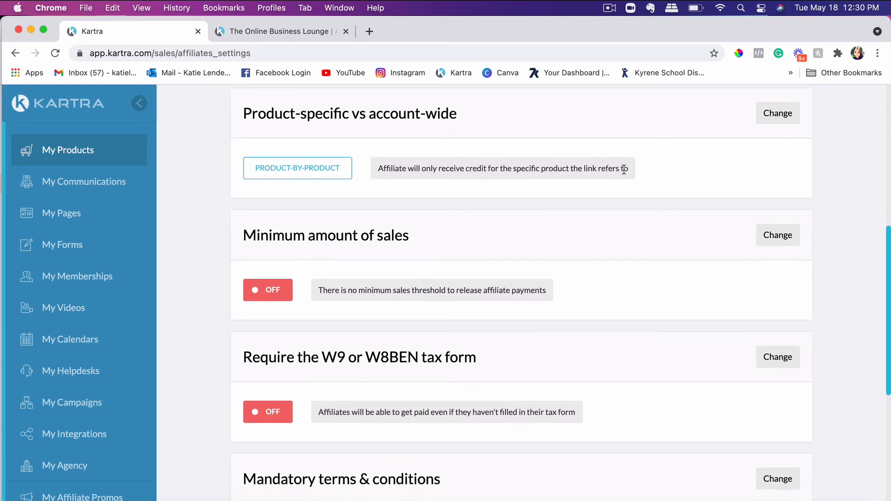
left_click(779, 113)
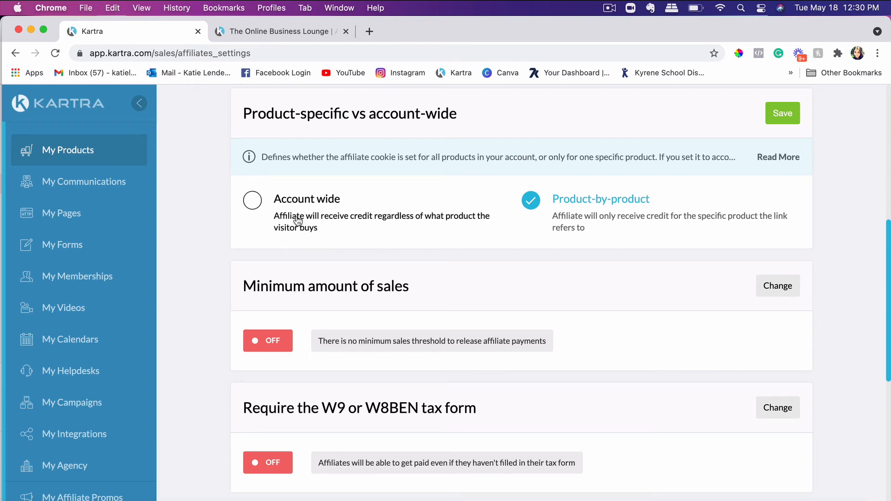
left_click(777, 118)
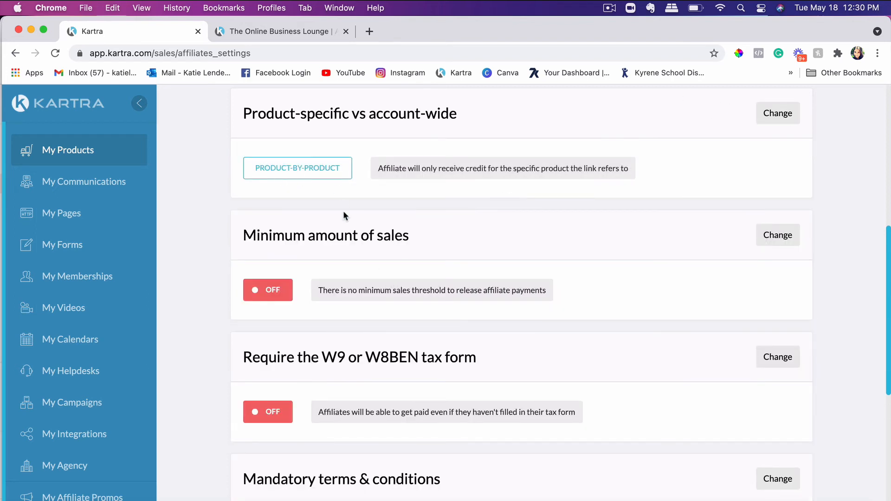
Require affiliates to fill in a W9 or W8BEN tax form before payment and save the setting
scroll(344, 215, "down", 2)
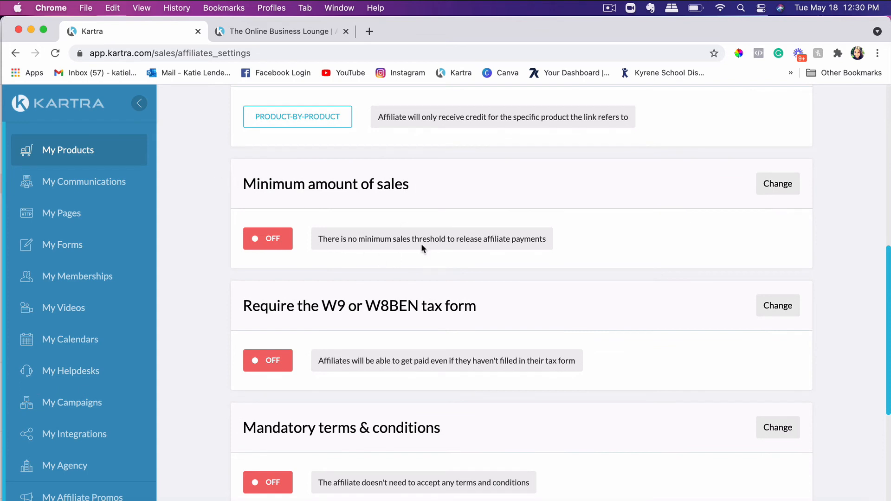
scroll(422, 243, "down", 2)
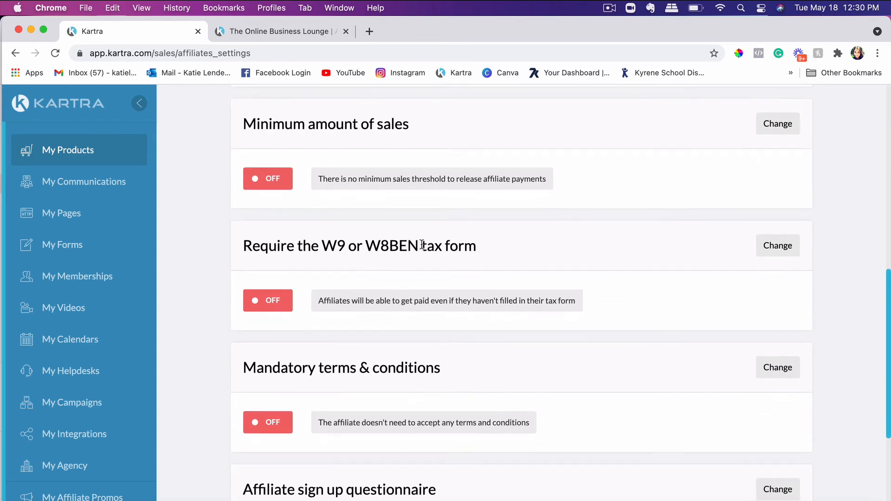
scroll(422, 245, "down", 1)
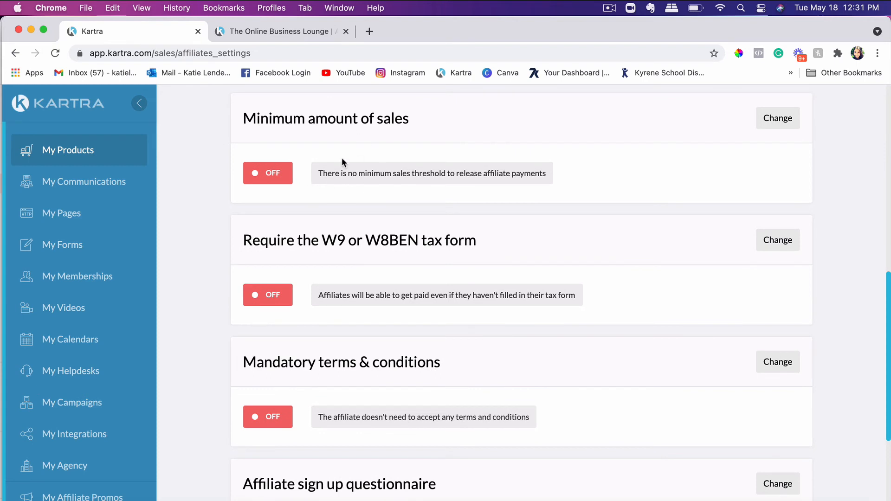
scroll(330, 133, "down", 1)
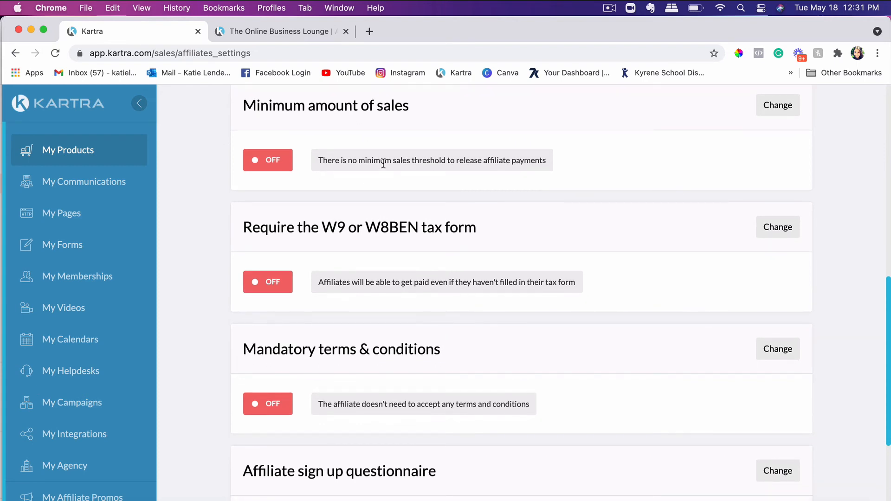
scroll(383, 163, "down", 2)
scroll(381, 233, "down", 2)
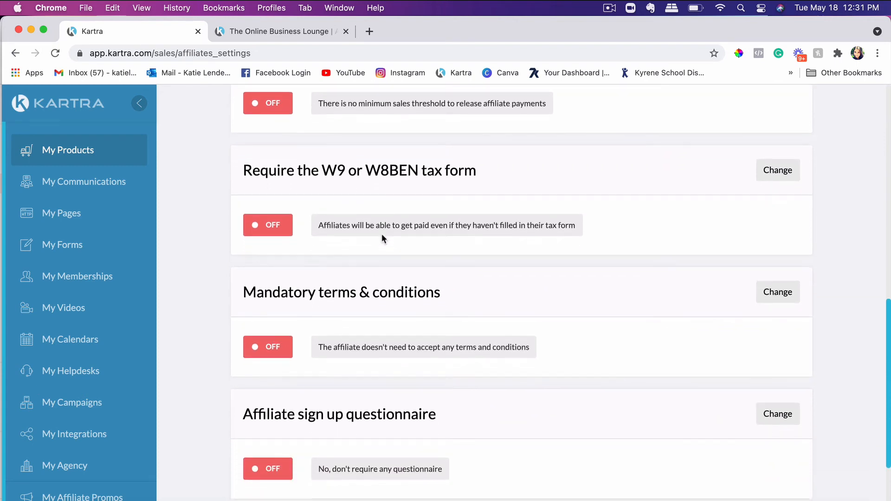
left_click(777, 170)
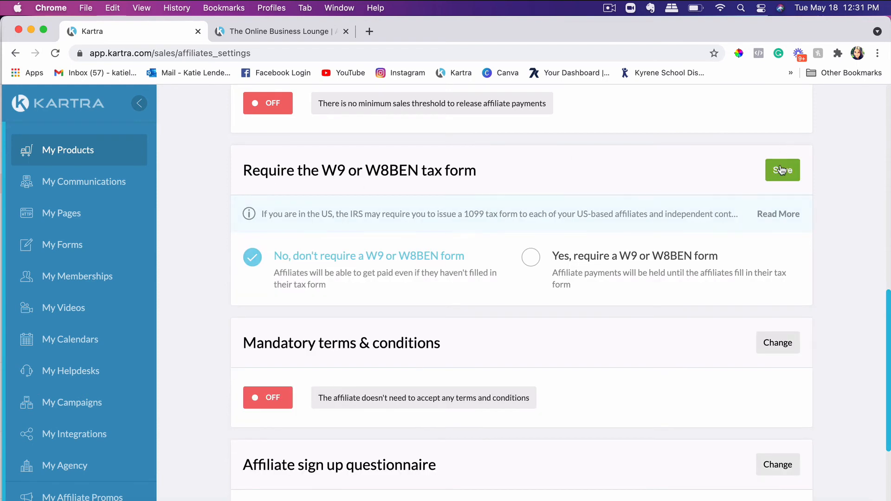
left_click(531, 256)
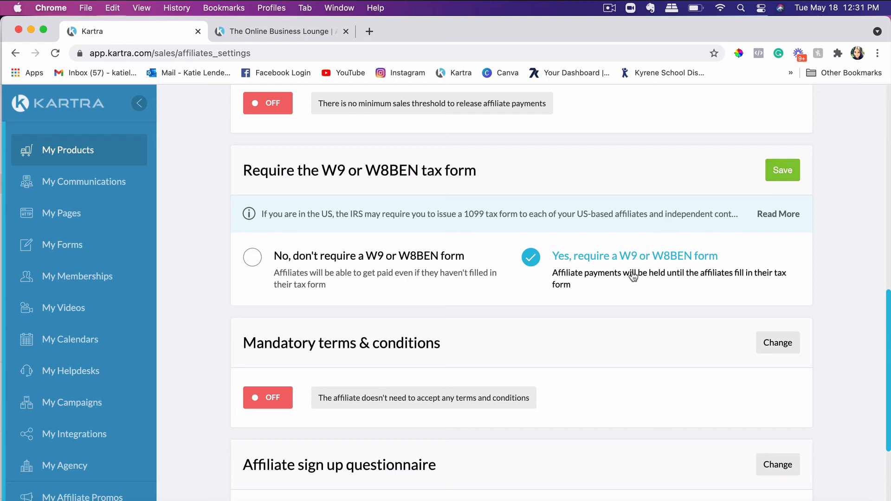
left_click(784, 168)
Review the mandatory terms and conditions options and save the setting as not requiring affiliates to accept any
left_click(784, 163)
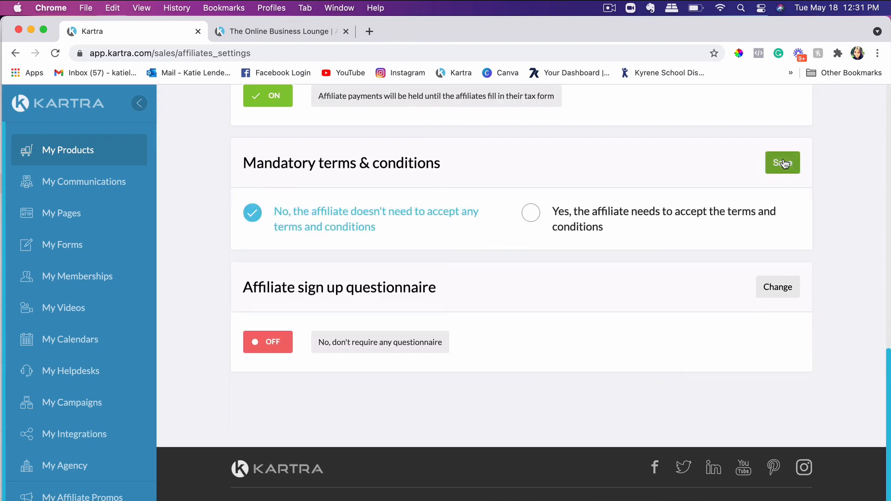
left_click(530, 214)
scroll(632, 234, "down", 2)
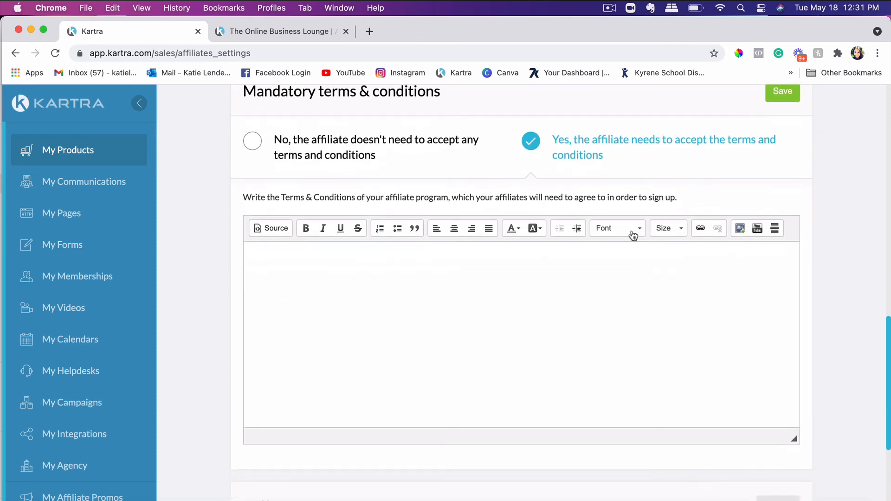
scroll(634, 237, "up", 3)
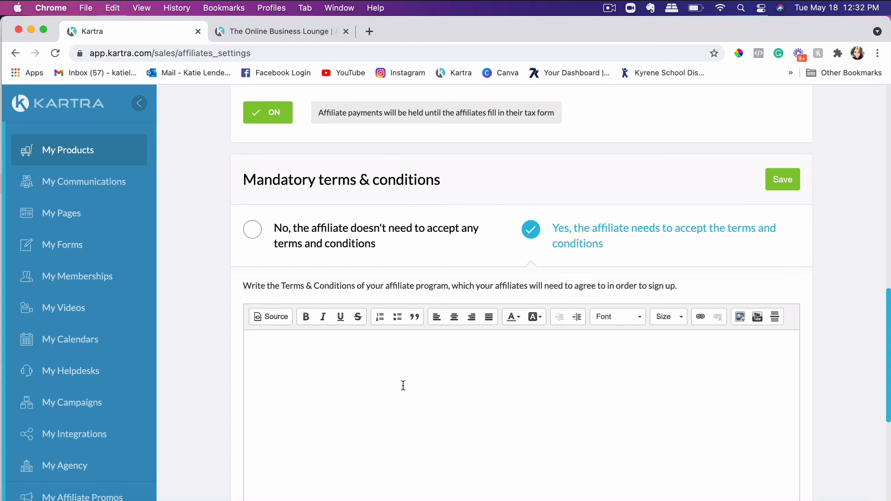
scroll(403, 386, "down", 3)
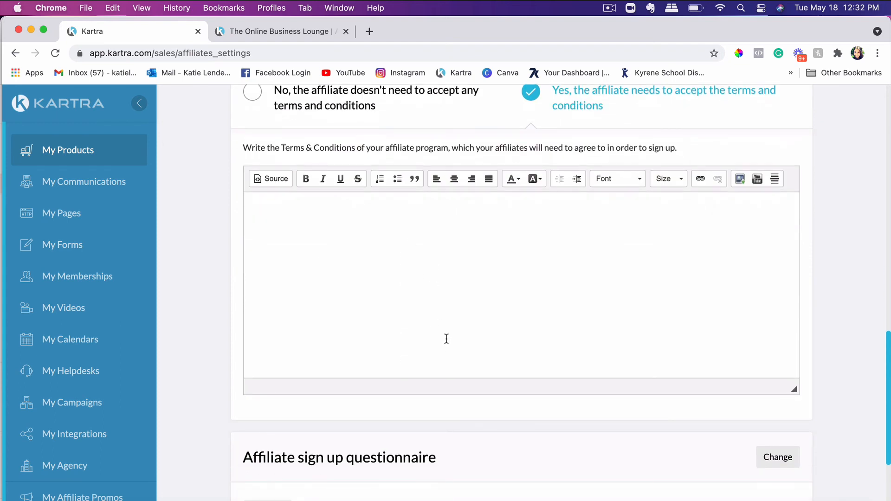
scroll(446, 339, "up", 4)
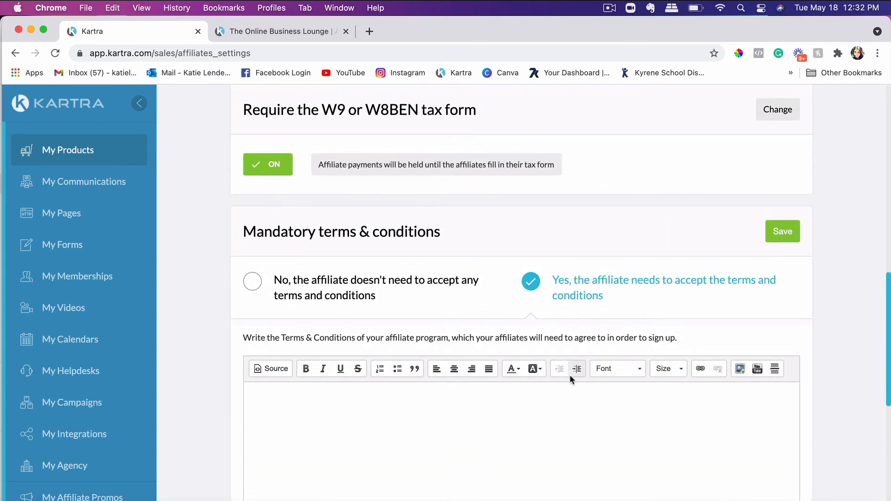
scroll(569, 375, "down", 2)
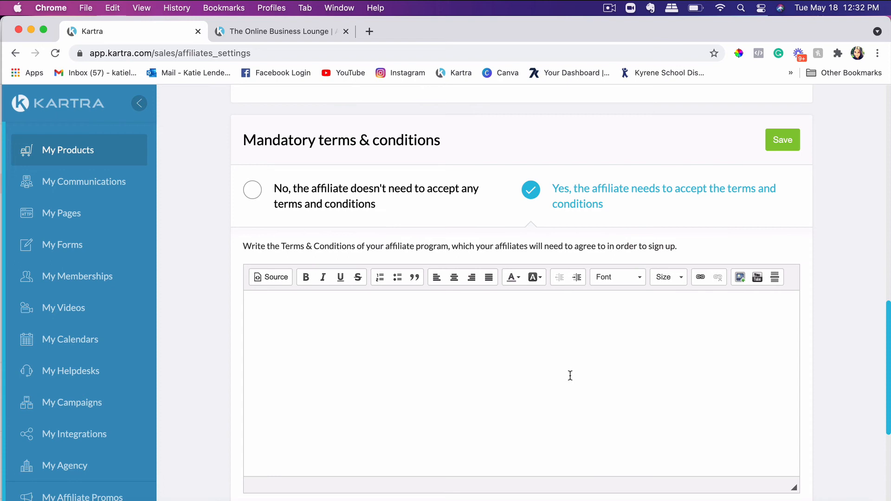
left_click(251, 192)
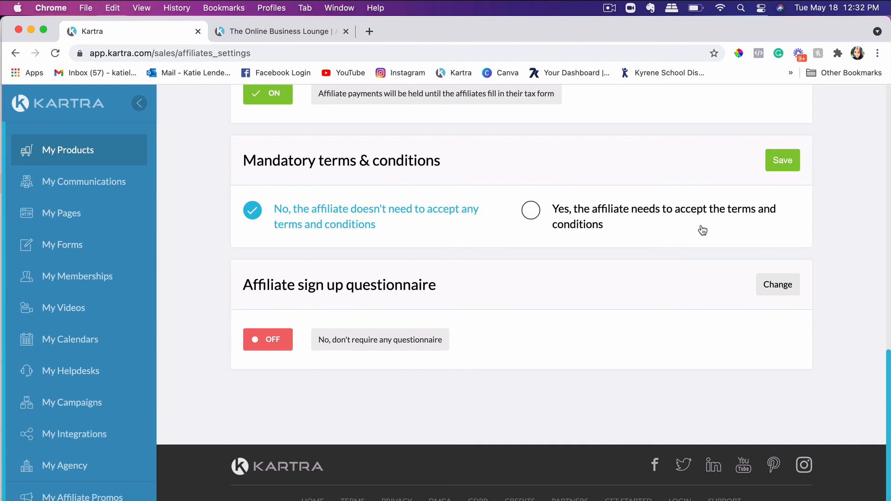
left_click(789, 162)
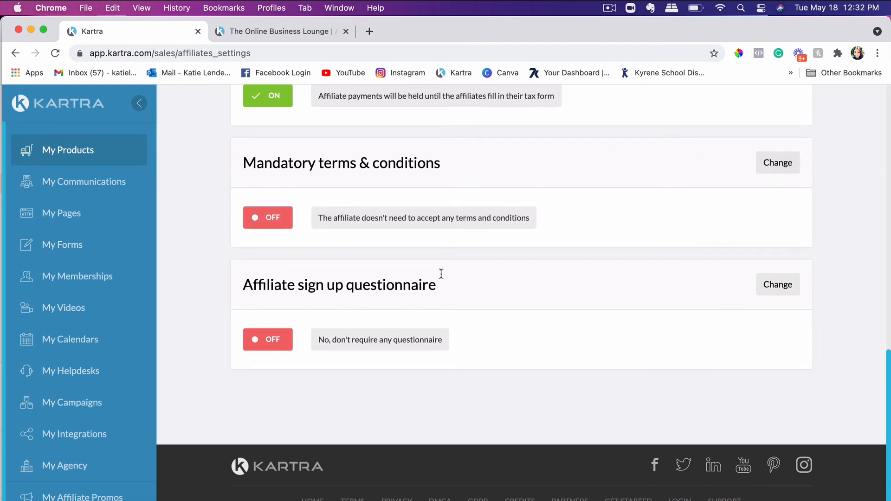
Review the affiliate sign up questionnaire options and save the setting as not requiring any questionnaire
left_click(781, 285)
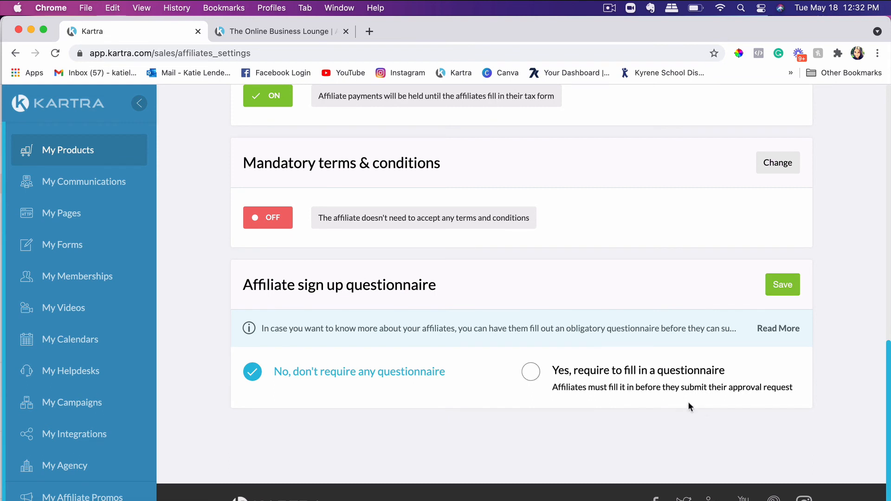
scroll(706, 406, "down", 2)
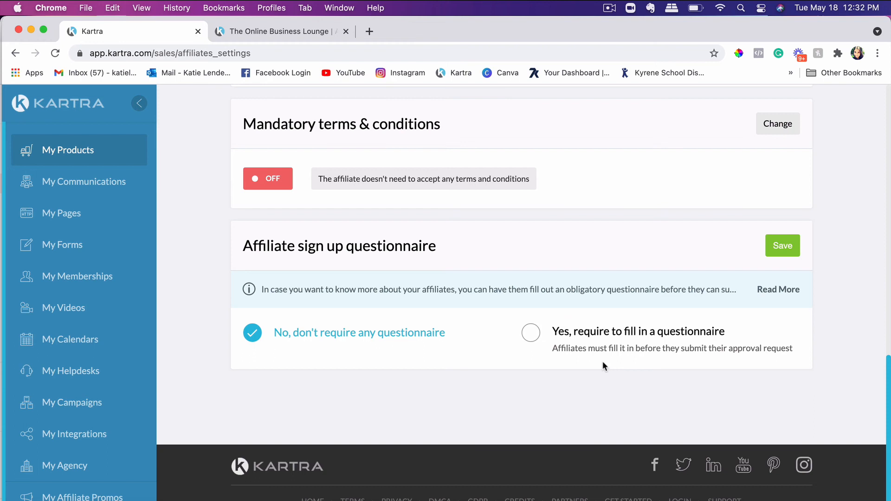
left_click(530, 332)
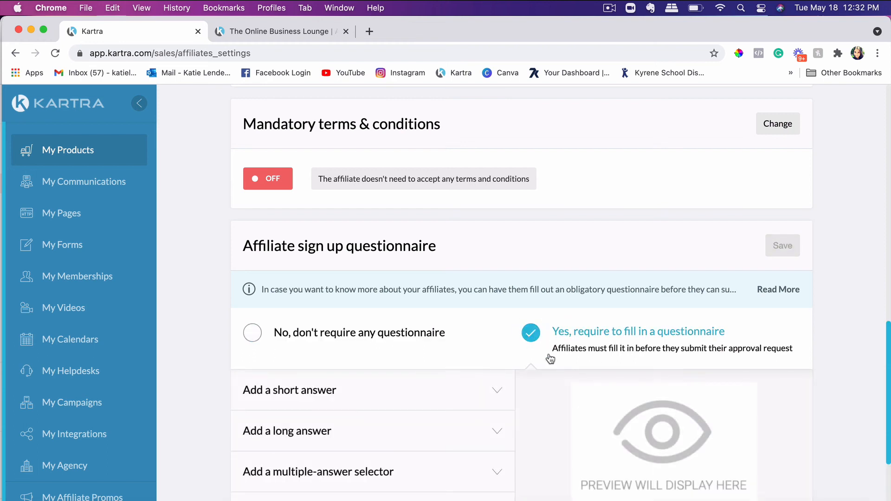
scroll(550, 358, "down", 3)
scroll(628, 306, "up", 1)
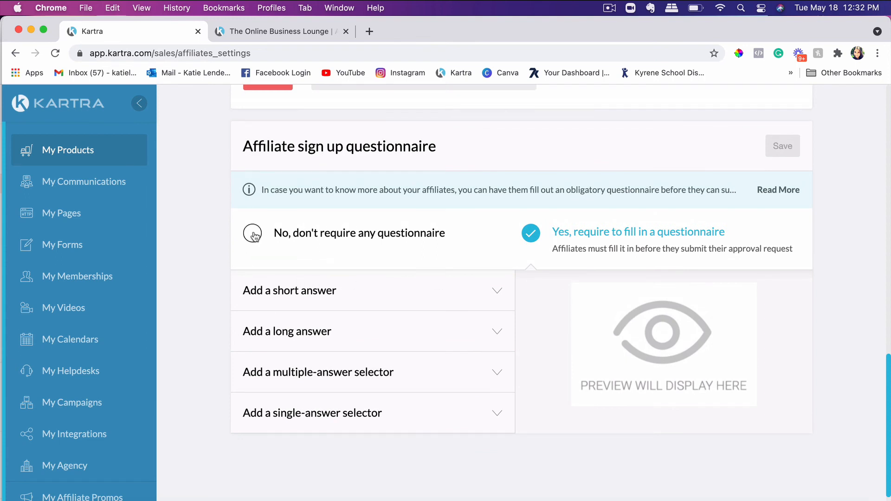
left_click(252, 233)
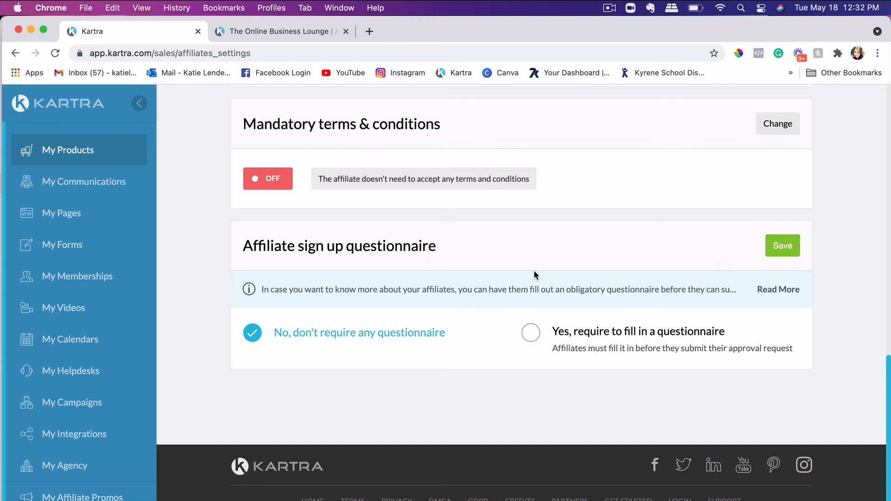
left_click(785, 245)
scroll(516, 336, "up", 8)
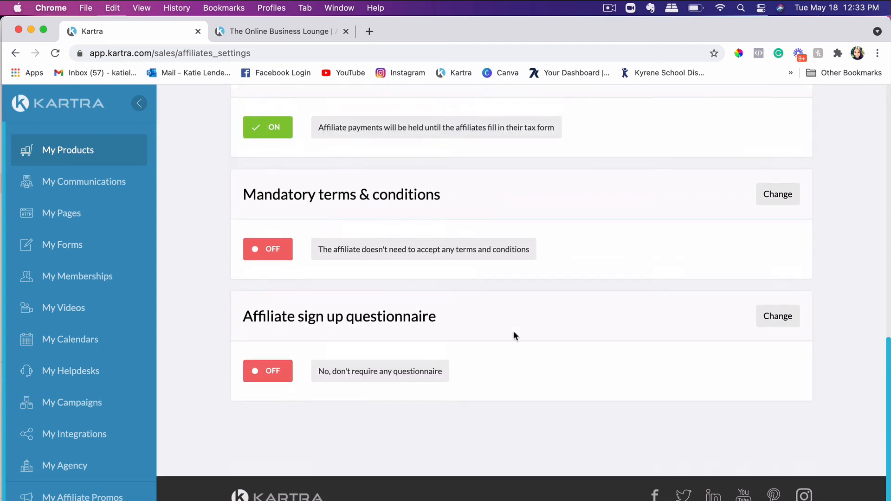
scroll(515, 336, "down", 8)
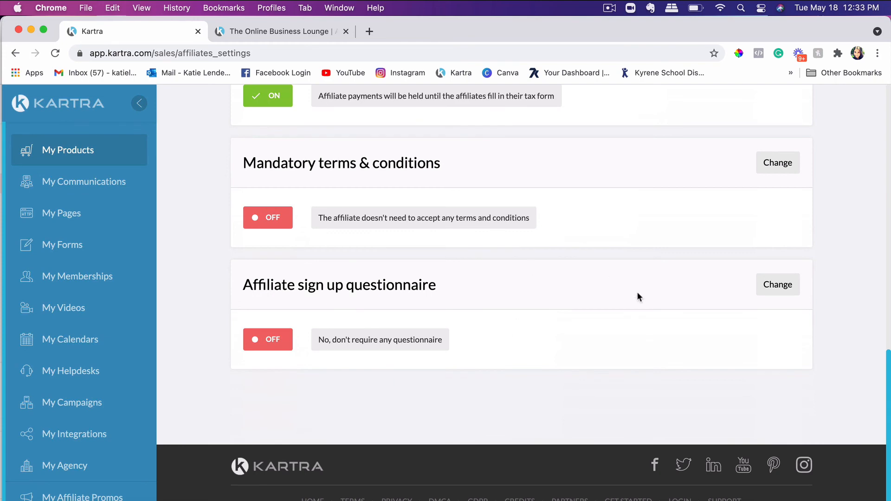
scroll(575, 280, "up", 15)
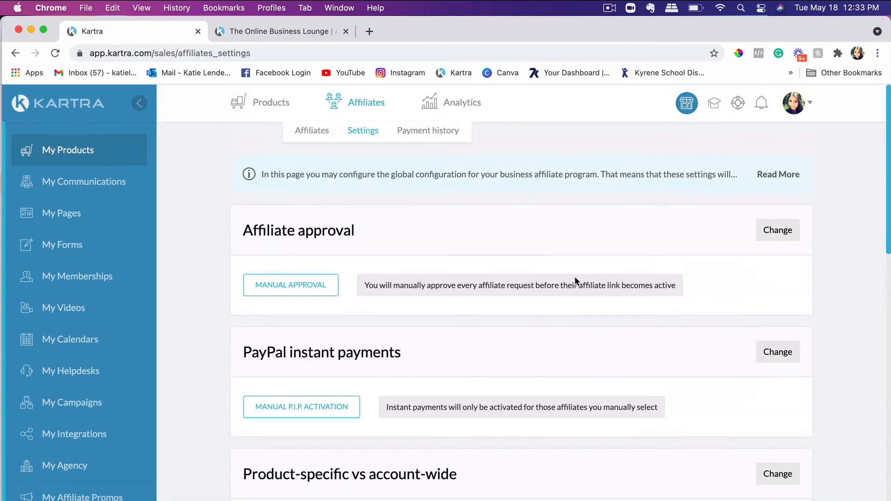
mouse_move(469, 113)
scroll(662, 226, "down", 3)
scroll(662, 225, "up", 3)
Open the business owner's website in a new browser tab and view its Coaching page down to the consultation booking section
left_click(369, 31)
type("ka")
key("Return")
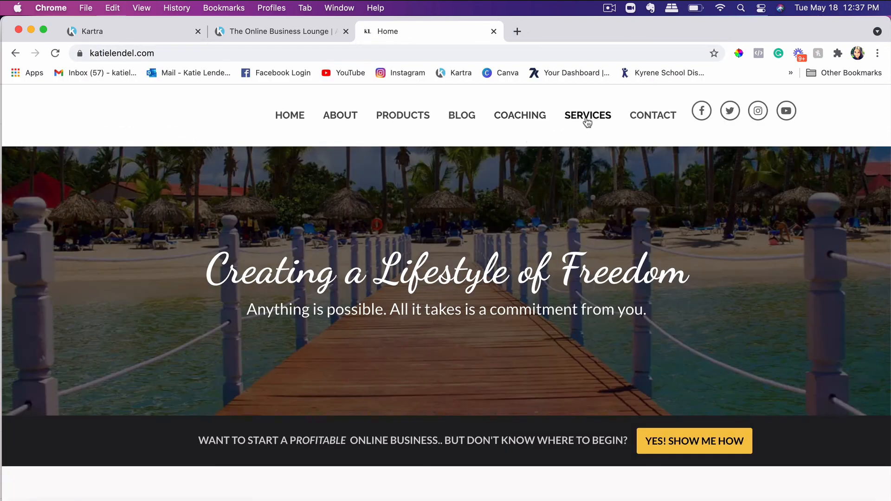
left_click(523, 117)
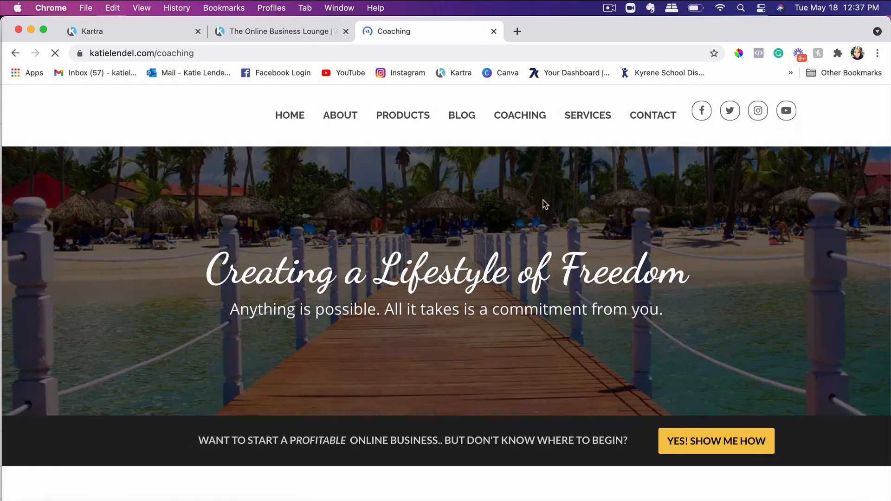
scroll(549, 232, "down", 8)
scroll(550, 234, "down", 4)
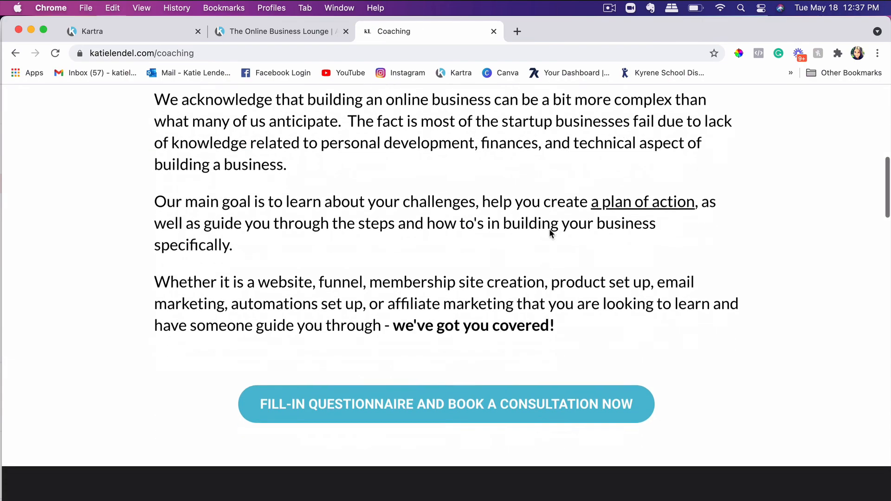
Open the website's Services page and examine the done-for-you services section and its questionnaire link
scroll(549, 228, "up", 12)
left_click(590, 118)
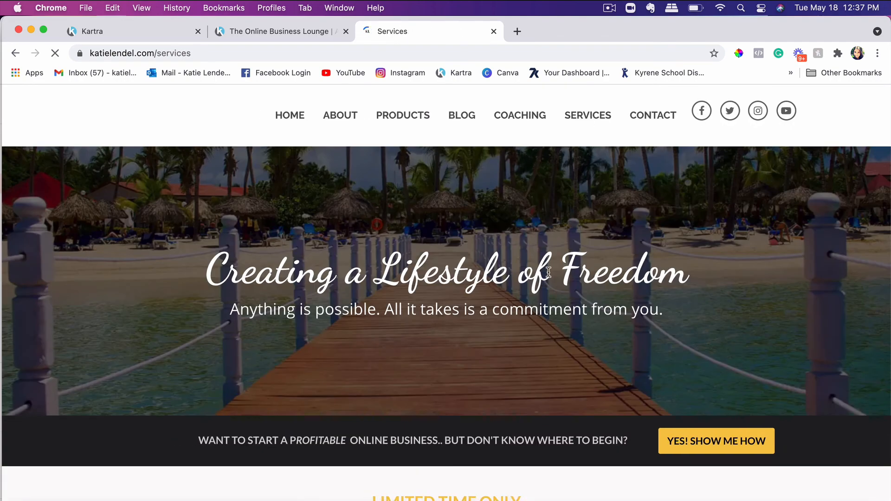
scroll(549, 272, "down", 2)
scroll(549, 272, "down", 3)
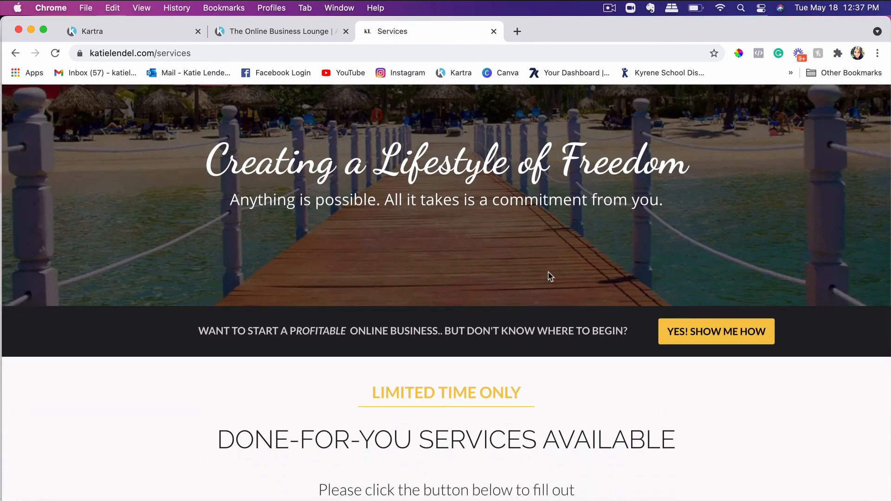
scroll(549, 276, "down", 2)
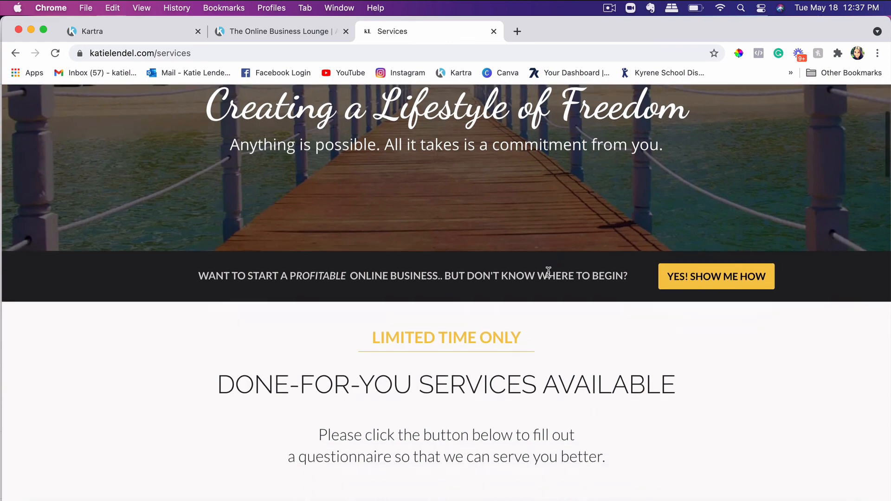
scroll(550, 276, "up", 6)
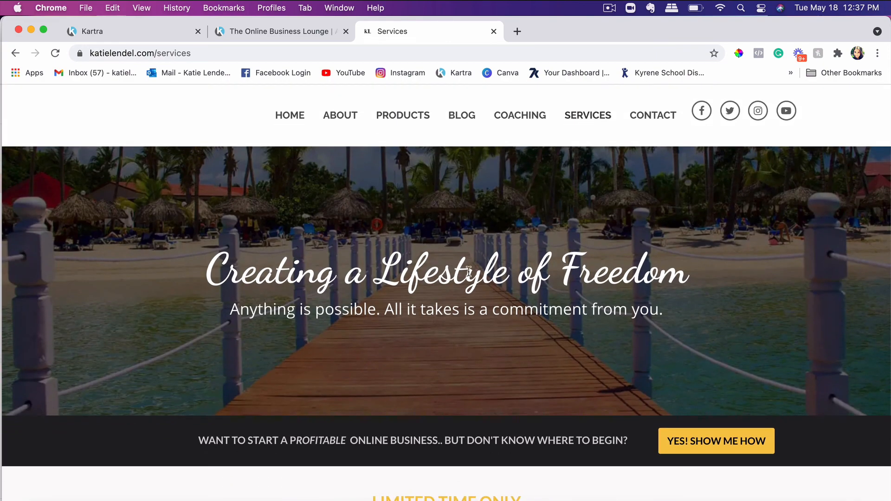
scroll(469, 271, "down", 3)
scroll(510, 251, "up", 3)
scroll(552, 227, "down", 1)
scroll(552, 228, "down", 6)
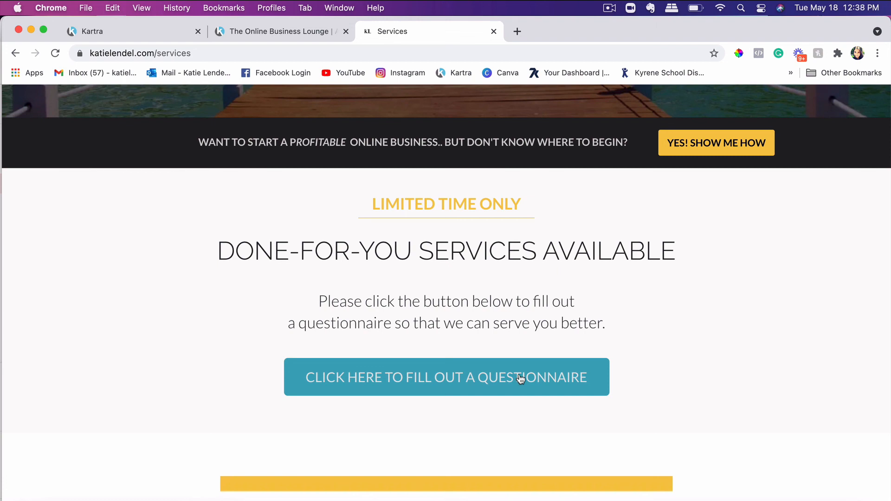
scroll(521, 378, "up", 6)
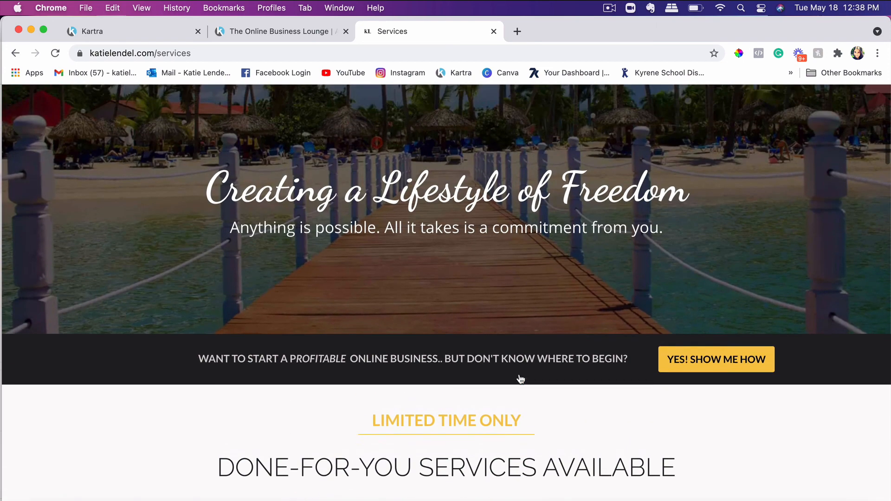